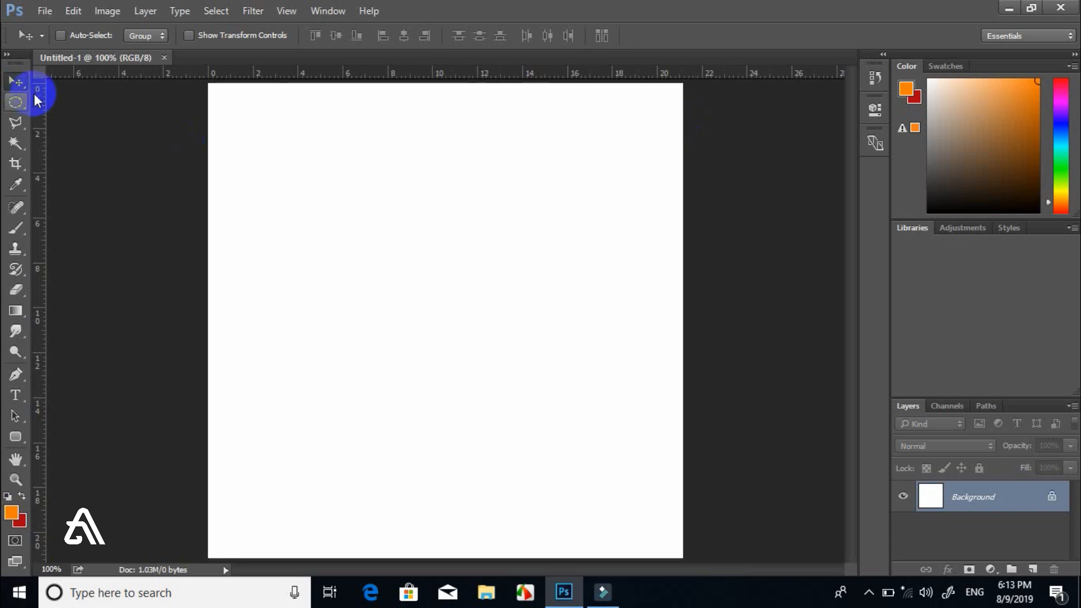
Start opening an image file and browse to the IMAGES PRACTICAL folder inside 1 Multimedia on the E: drive.
left_click(42, 12)
left_click(52, 43)
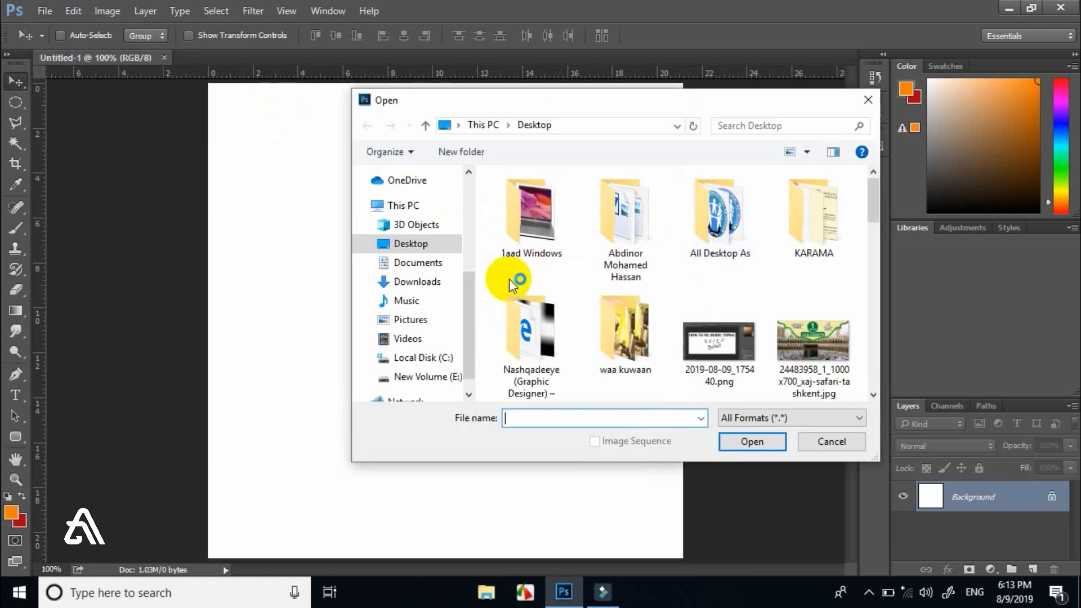
left_click(423, 376)
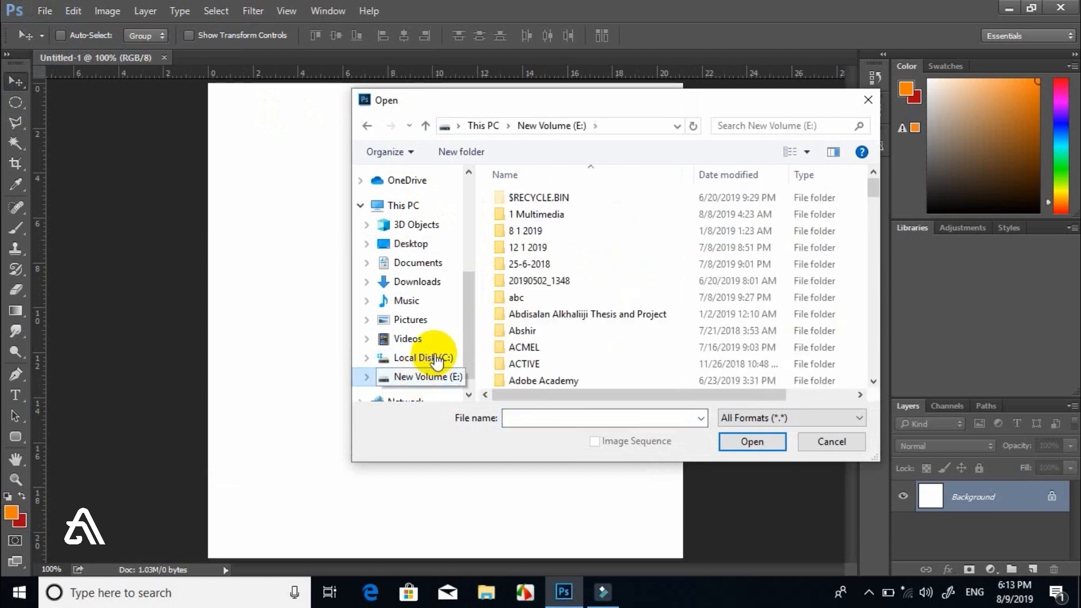
left_click(553, 215)
double_click(552, 214)
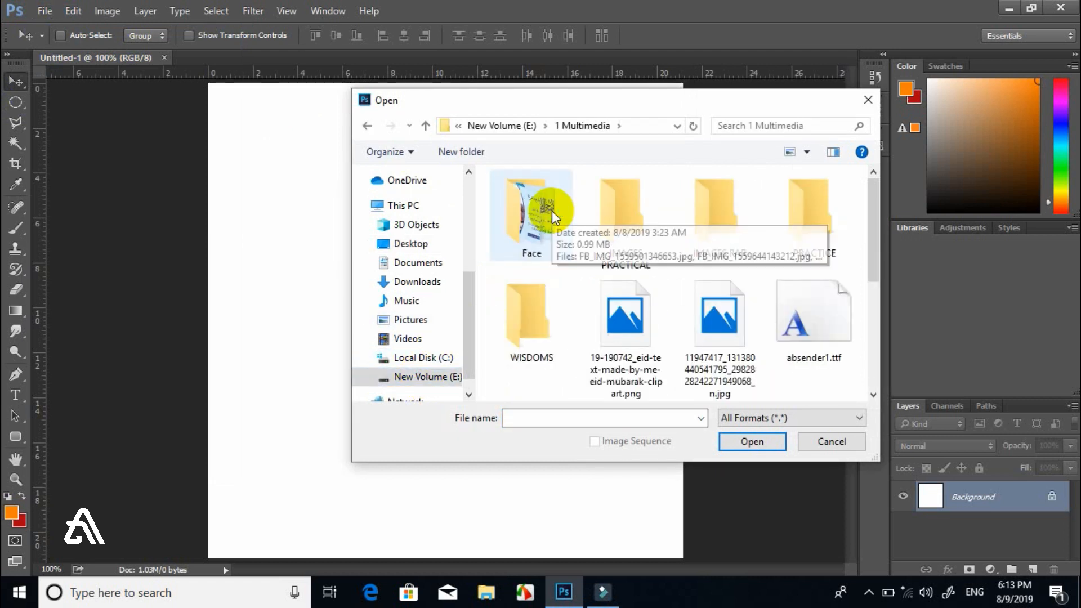
double_click(633, 216)
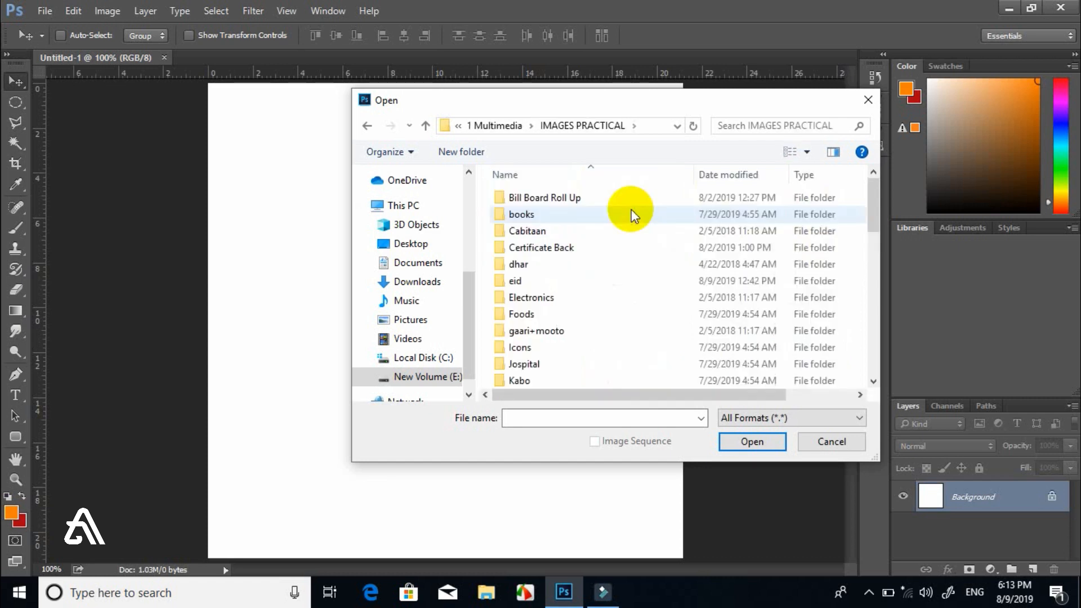
Find and open the image 44776-mubarak-castle-mosque-ramadan-al-al-adha-black.png.
left_click(536, 233)
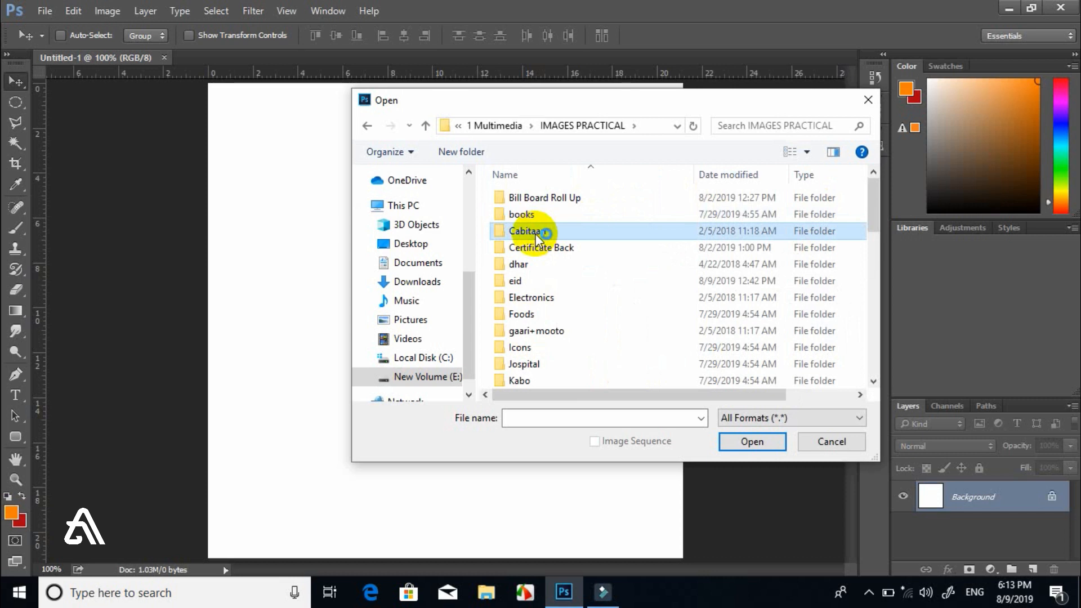
scroll(538, 236, "down", 5)
left_click(540, 194)
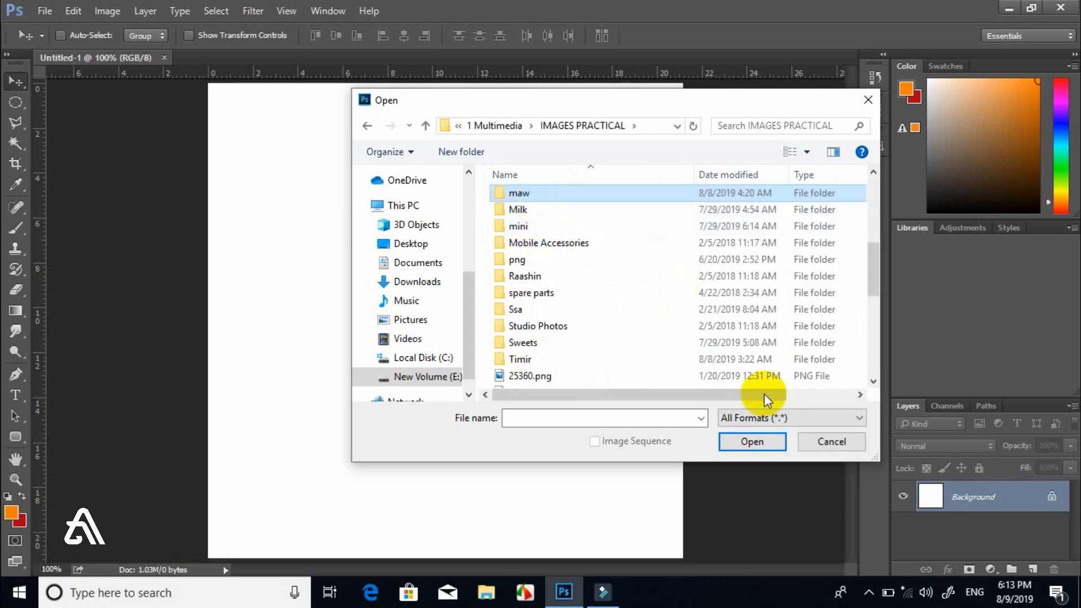
left_click(754, 441)
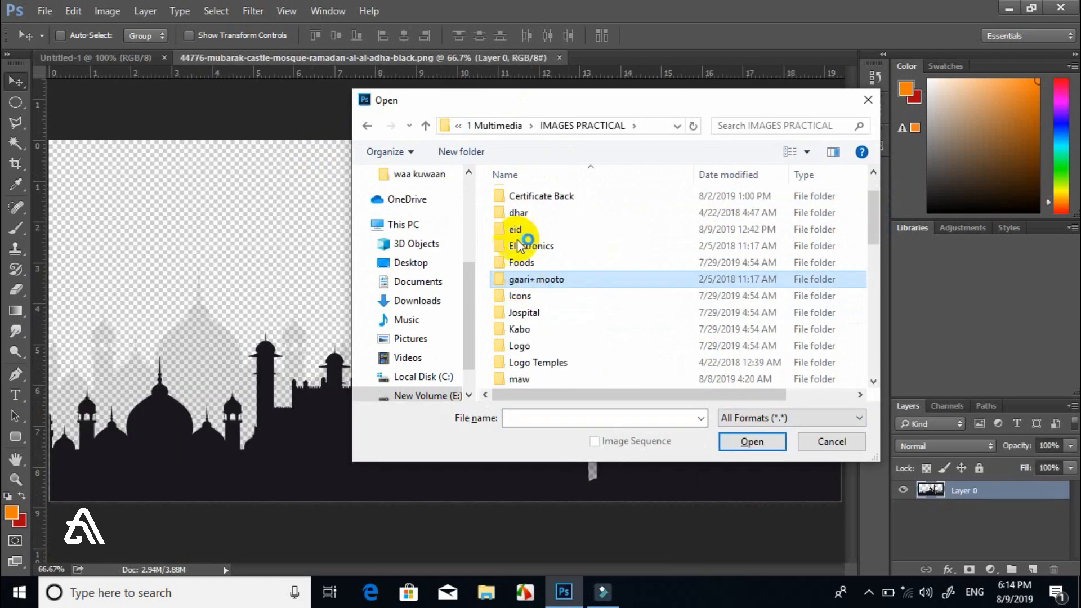
Go into the eid folder and select the purple calligraphy image eid-mbarak-png.png.
left_click(518, 230)
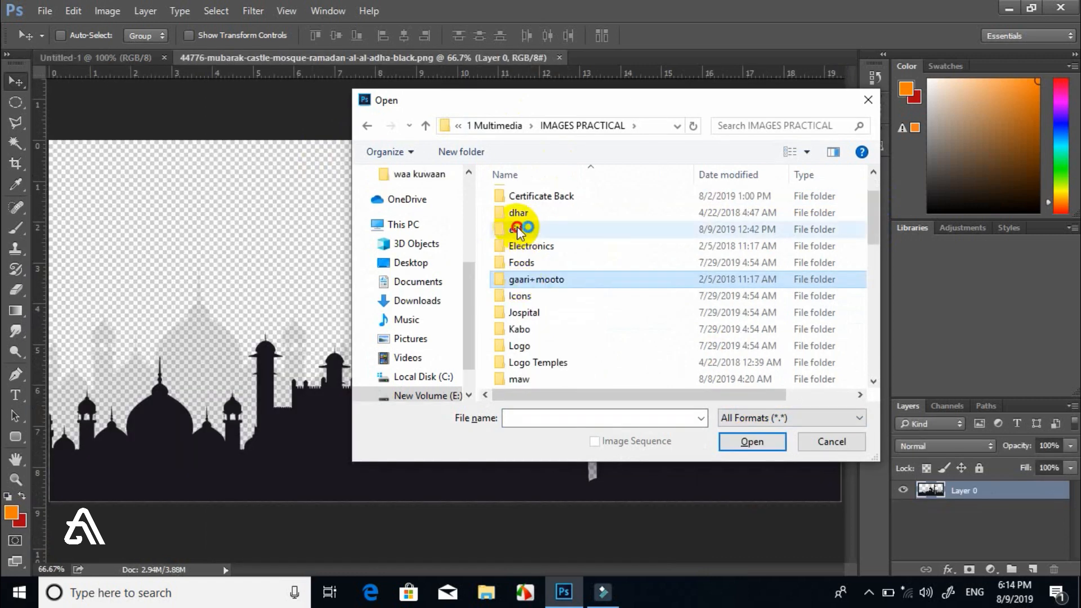
double_click(518, 230)
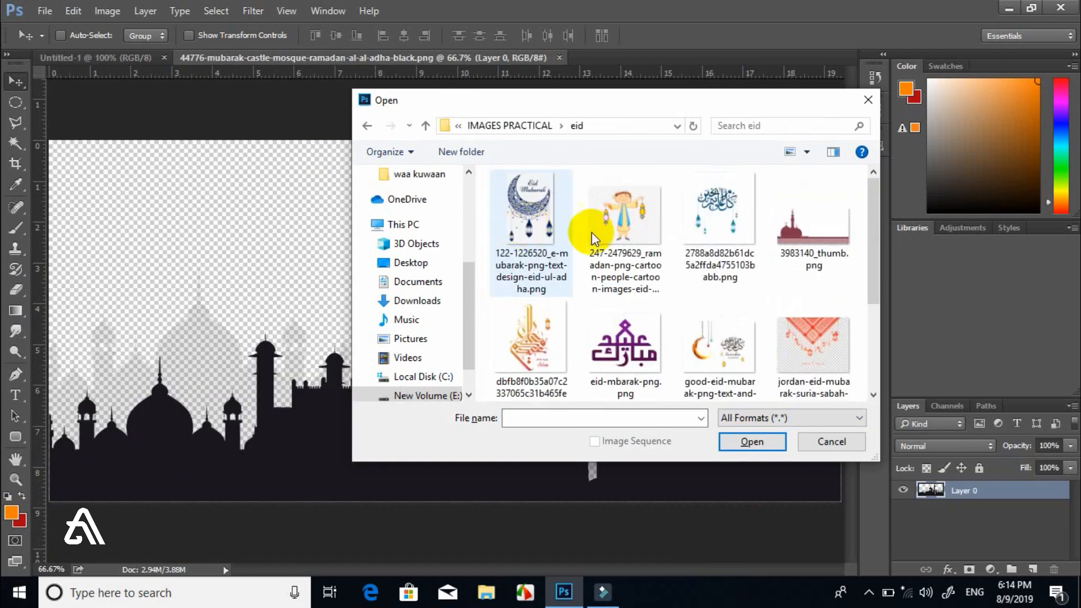
left_click(713, 213)
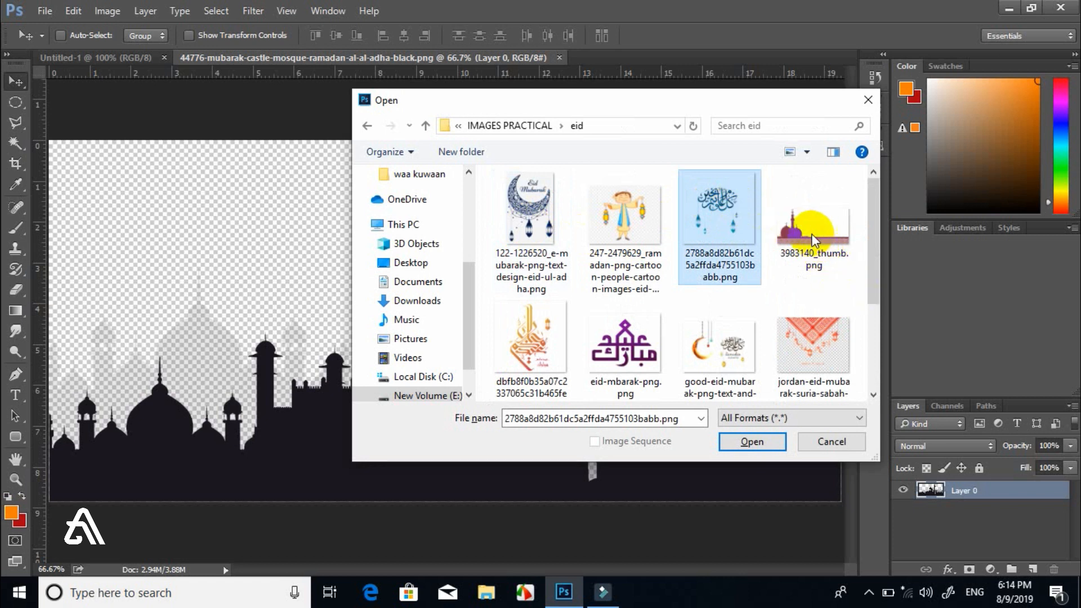
left_click(639, 339)
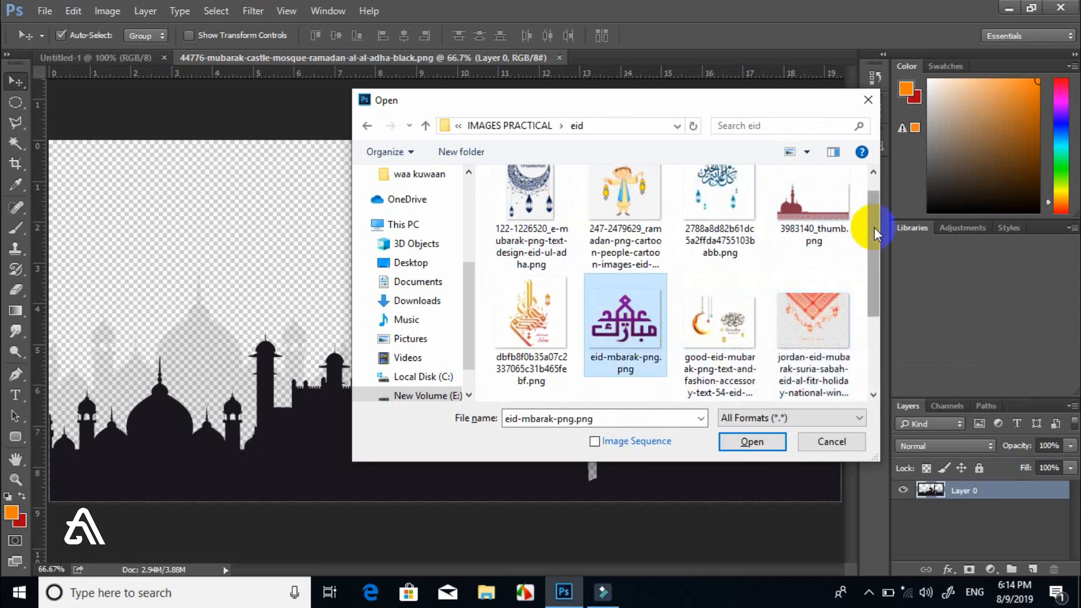
Try to add the round gold kisspng-eid-mubarak frame image to the file selection in the eid folder.
left_click_drag(876, 219, 870, 312)
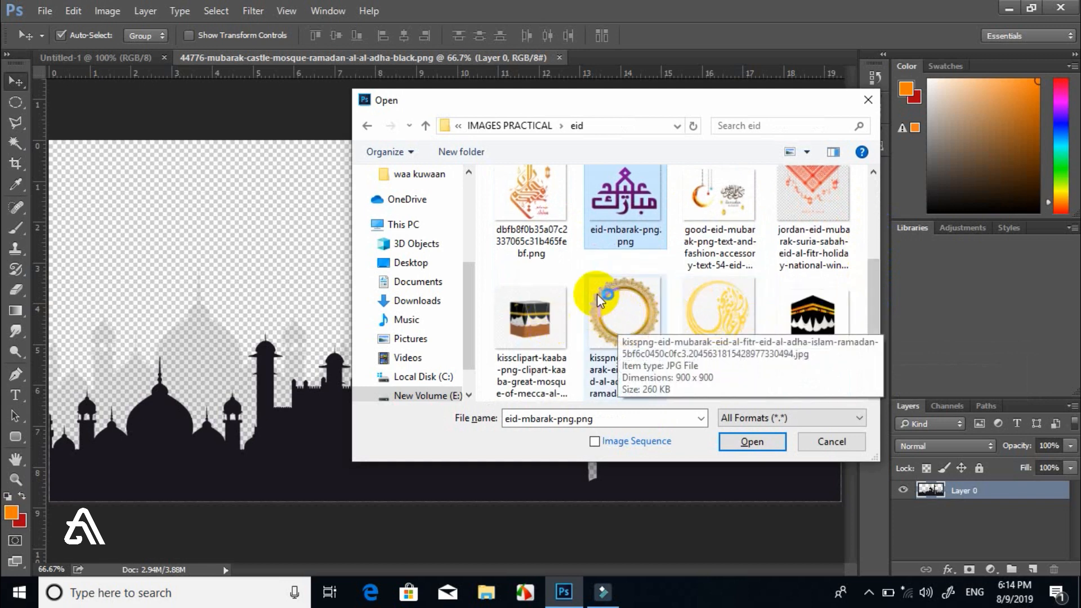
left_click_drag(873, 294, 874, 294)
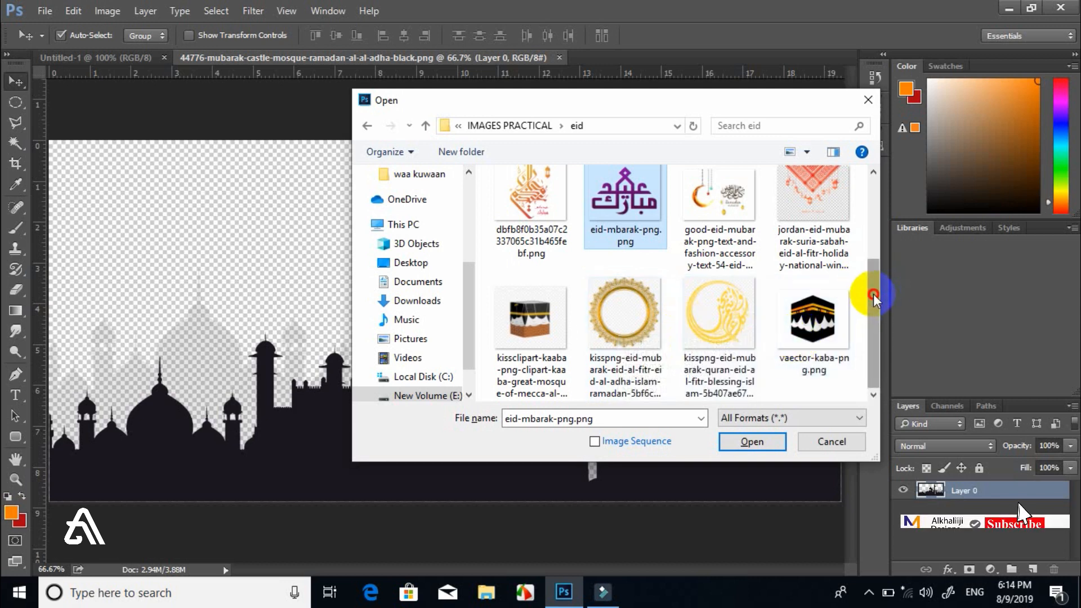
left_click(622, 321)
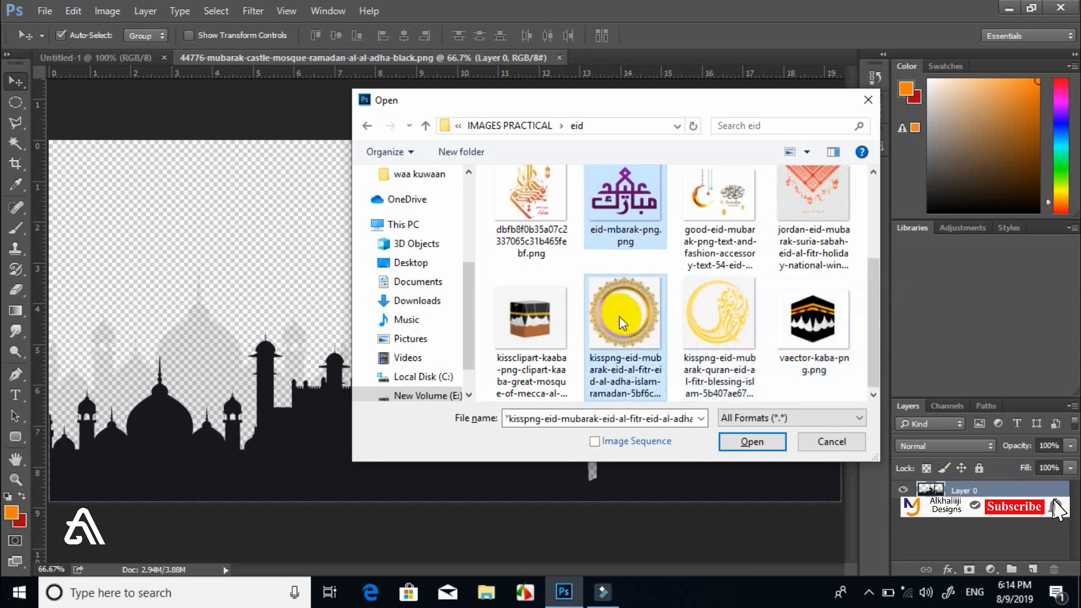
left_click_drag(628, 314, 809, 321)
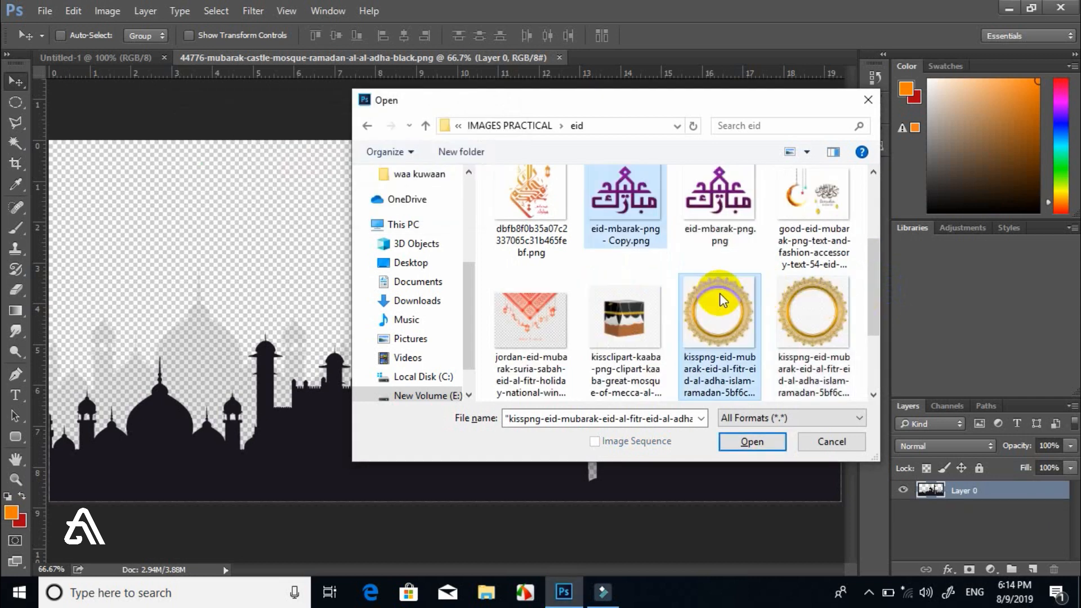
left_click_drag(874, 277, 874, 194)
Select eid-mbarak-png.png and 3983140_thumb.png together in the eid folder and open both images.
left_click(704, 363)
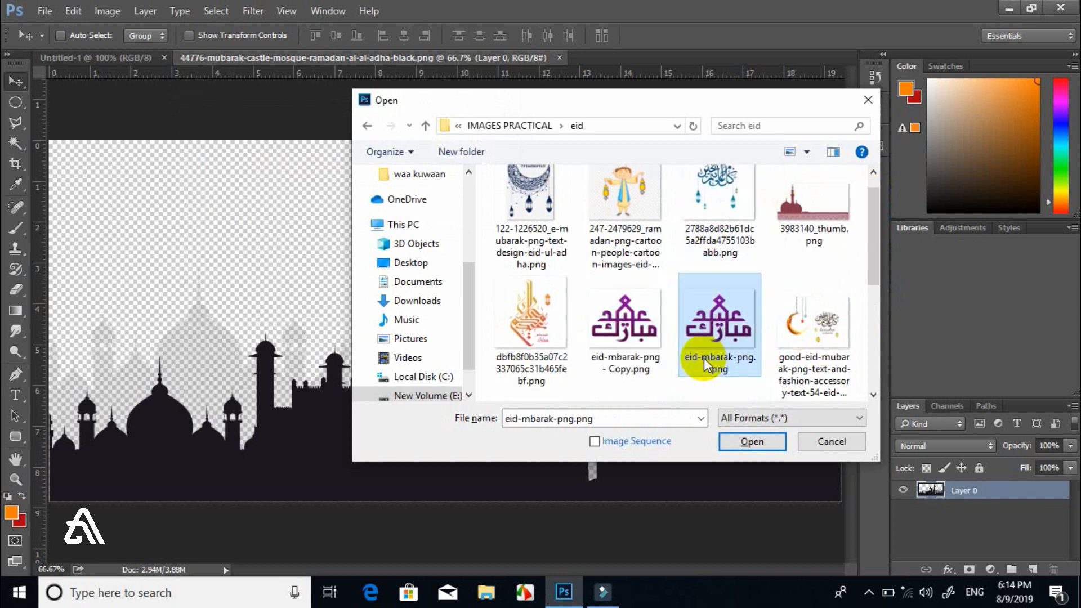
left_click(802, 197, "ctrl")
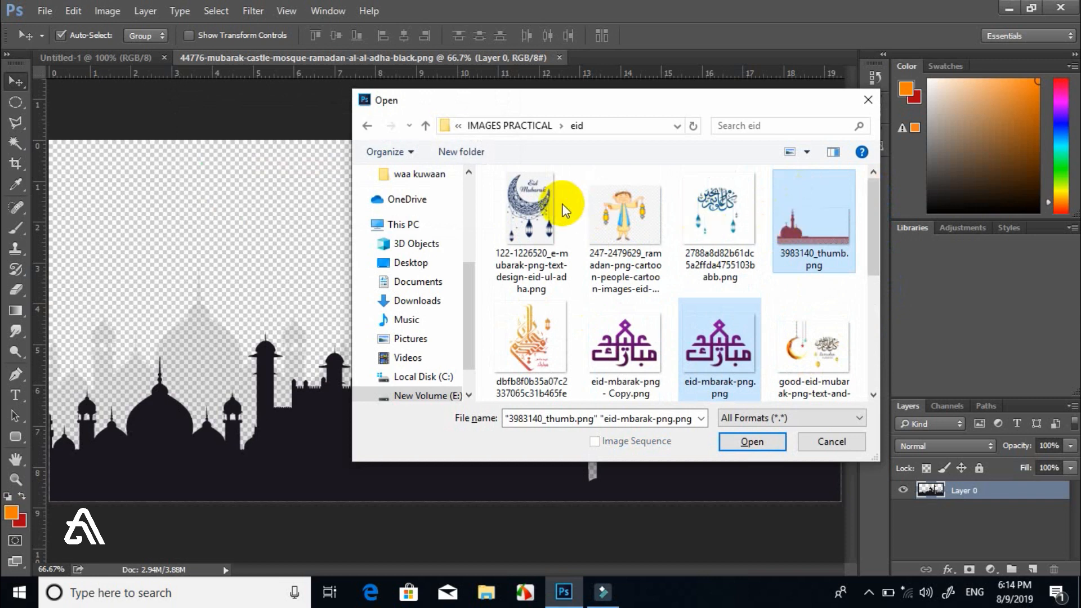
left_click(525, 201, "ctrl")
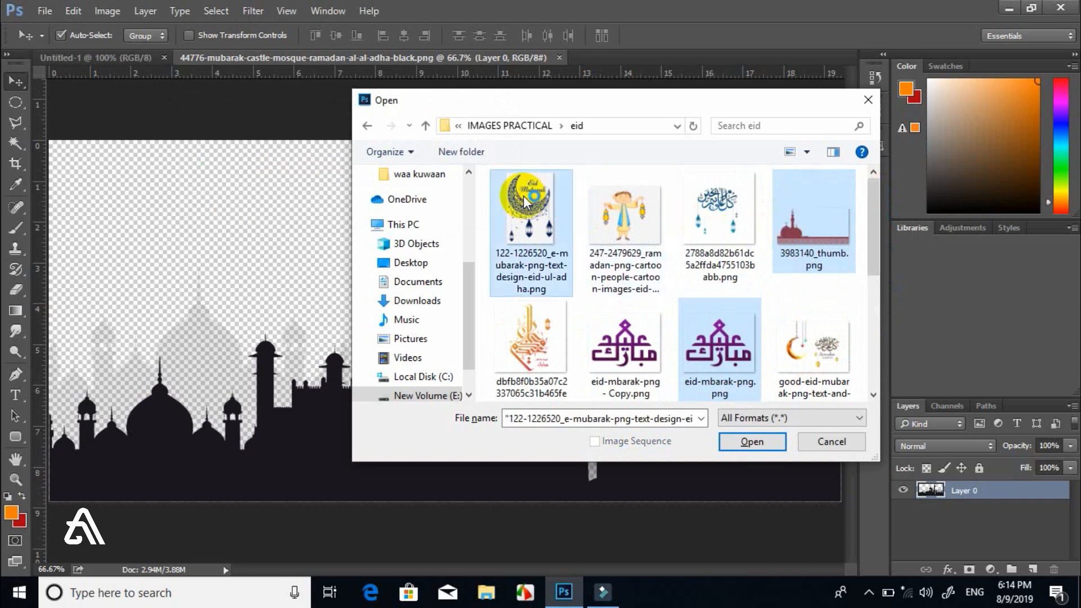
left_click(525, 201, "ctrl")
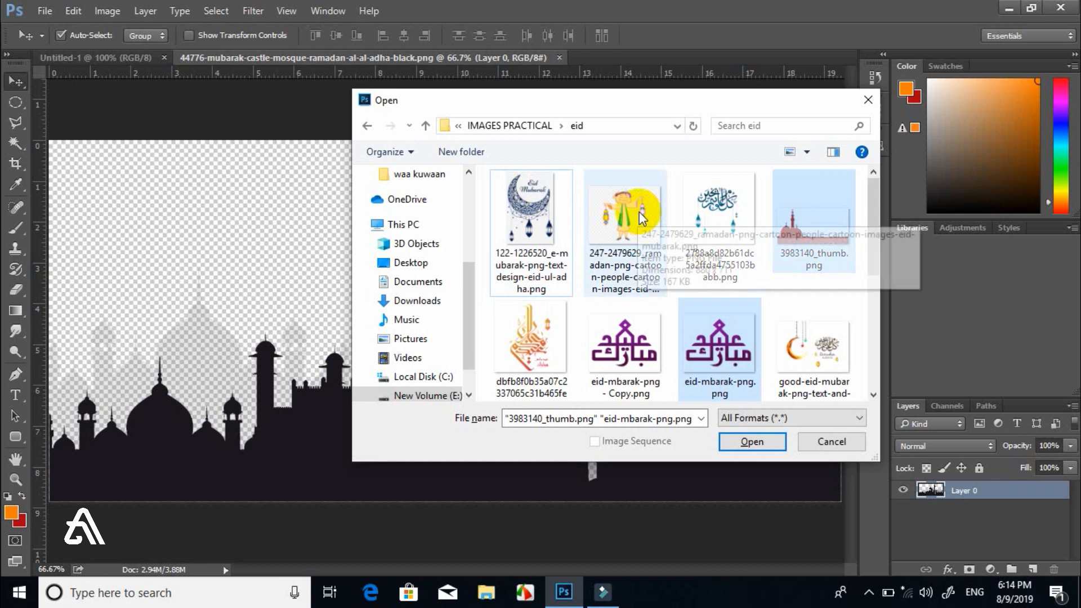
left_click(641, 217, "ctrl")
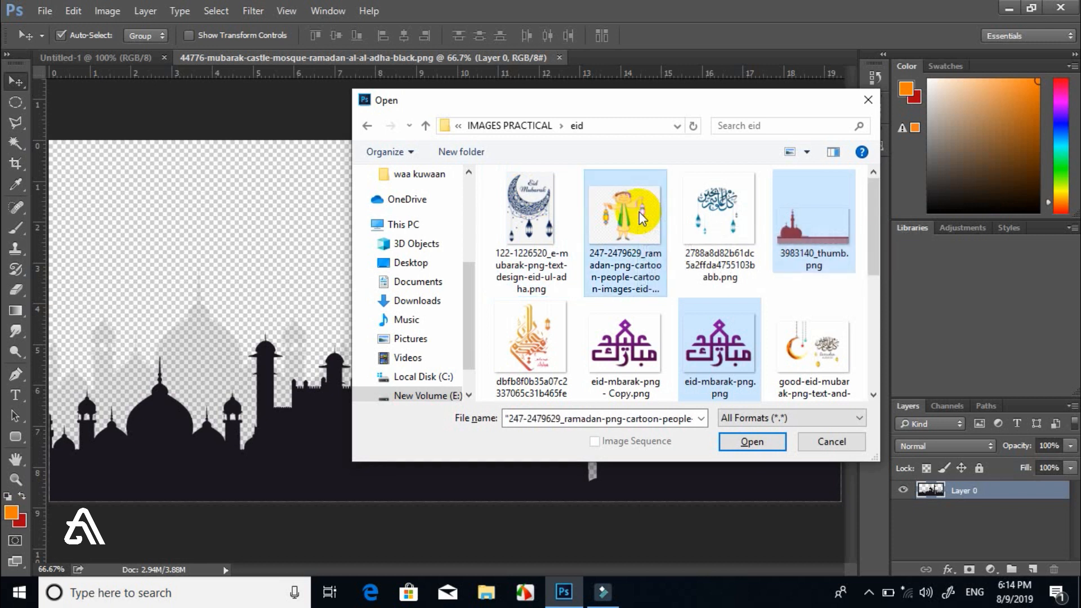
left_click(642, 217, "ctrl")
left_click(758, 442)
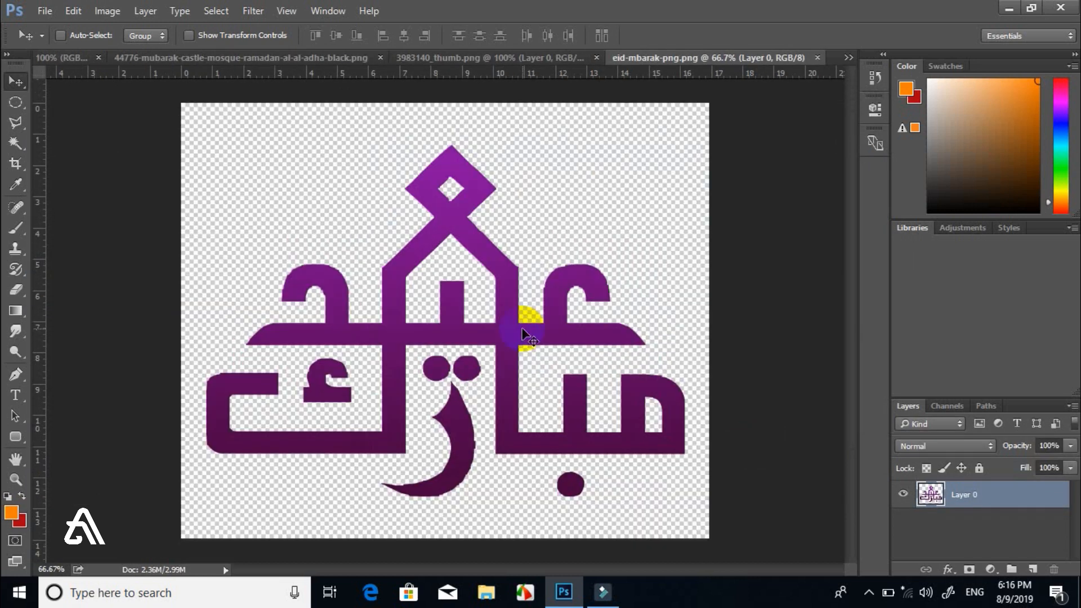
Close the black castle-mosque image document.
left_click(65, 58)
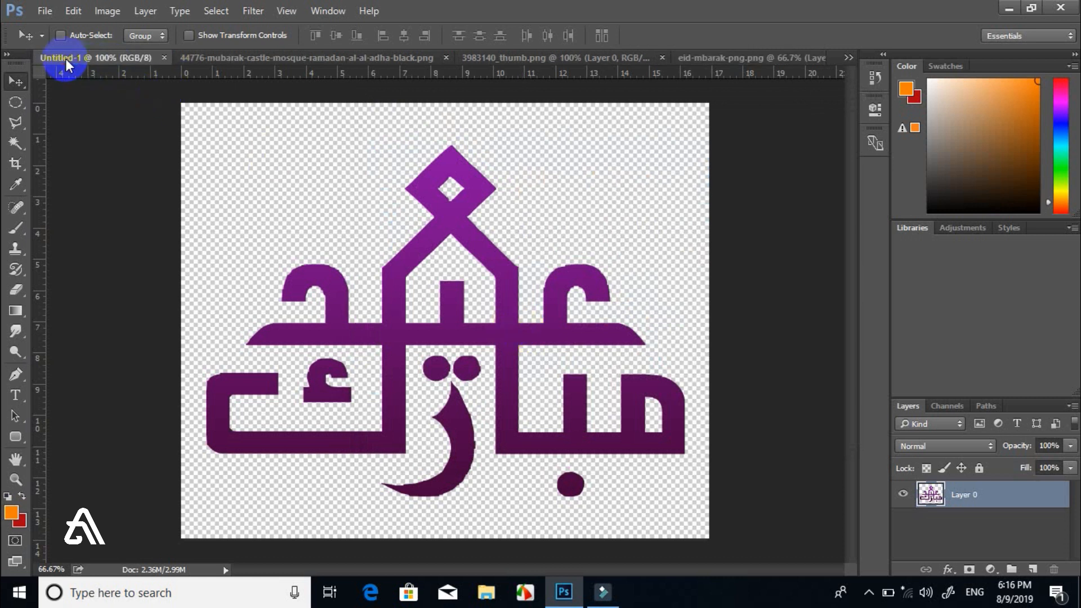
left_click(316, 58)
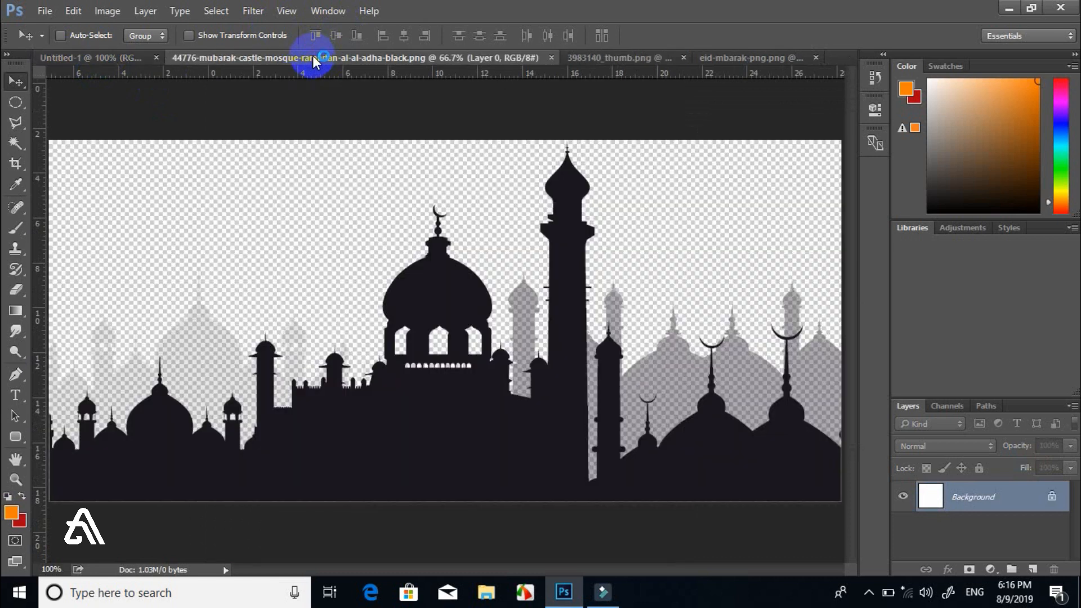
left_click(551, 58)
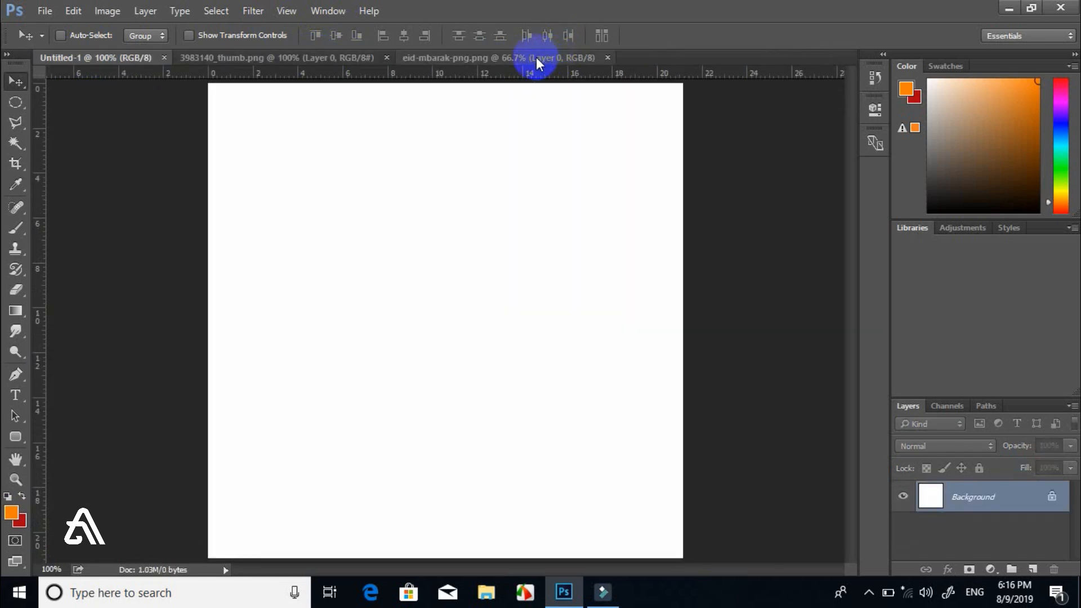
Copy the mosque from 3983140_thumb.png into the Untitled-1 document and align it to the canvas's lower-left corner.
left_click(536, 56)
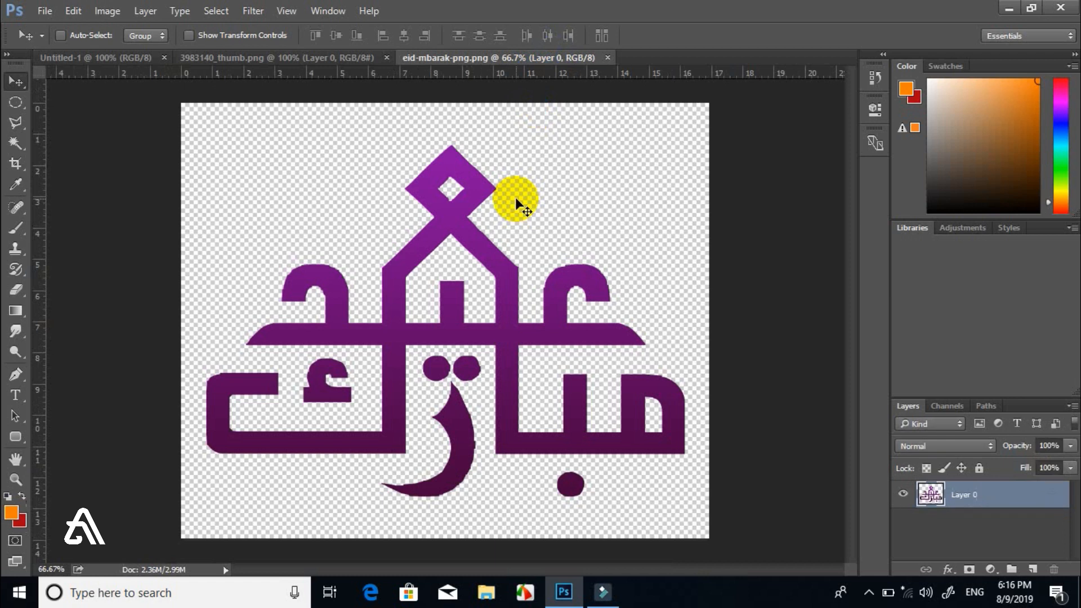
left_click(258, 59)
left_click_drag(426, 389, 330, 352)
left_click_drag(370, 409, 349, 532)
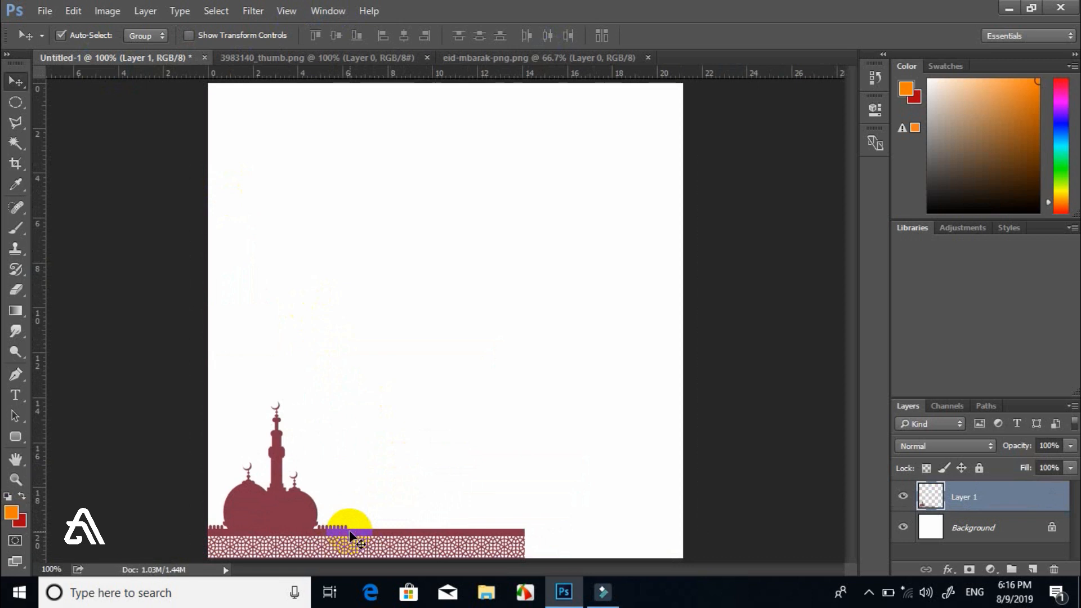
Enlarge the mosque layer from its lower-left corner to more than 154% so its patterned base runs past the canvas's right edge.
key("ctrl+t")
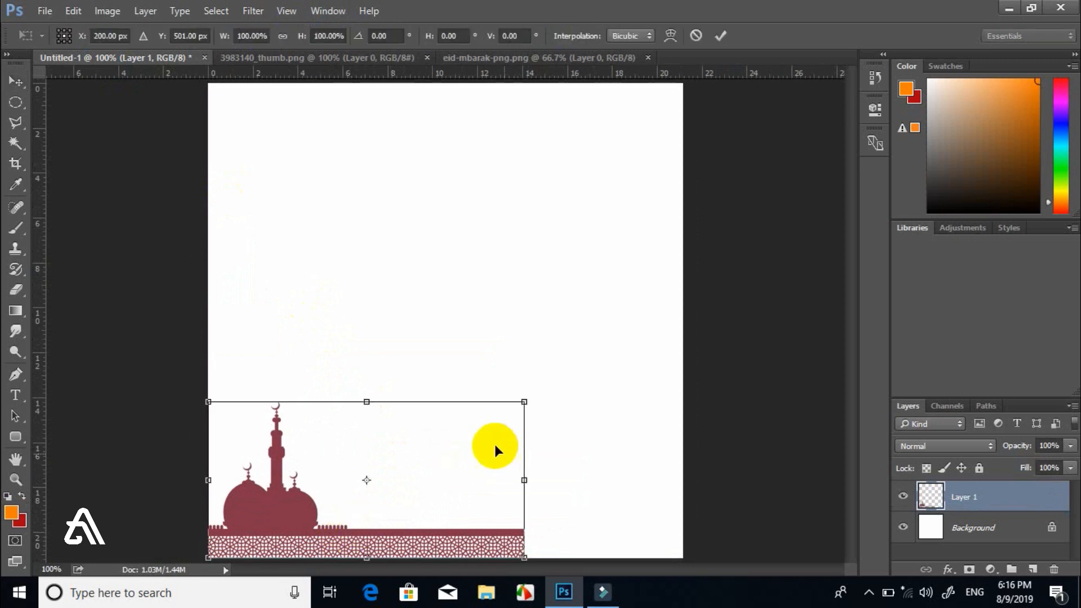
left_click_drag(526, 398, 708, 331)
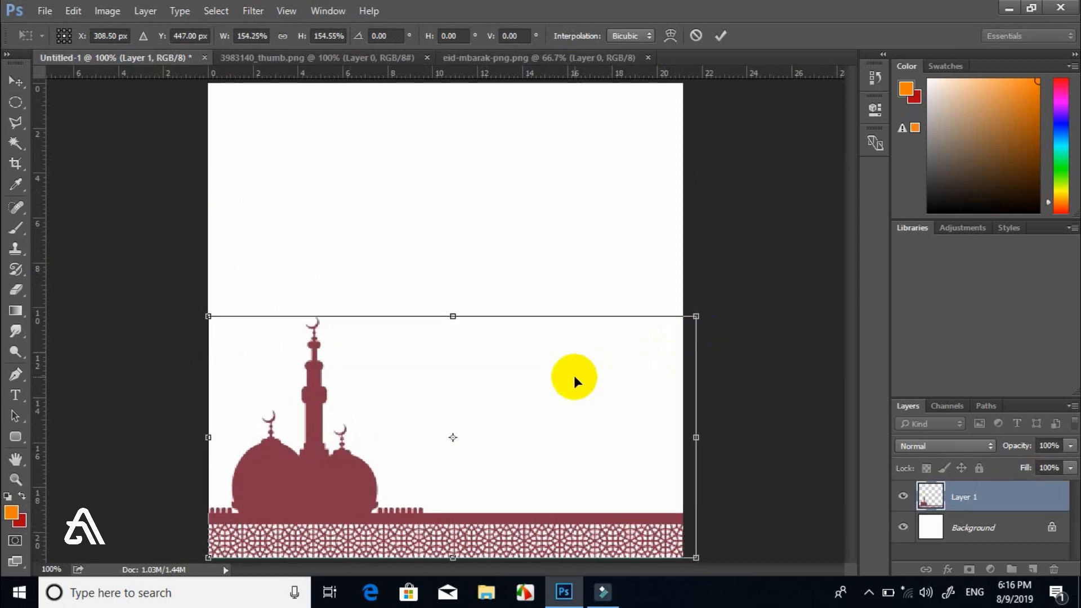
mouse_move(573, 376)
left_mouse_down()
mouse_move(573, 363)
mouse_move(572, 376)
left_mouse_up()
key("Return")
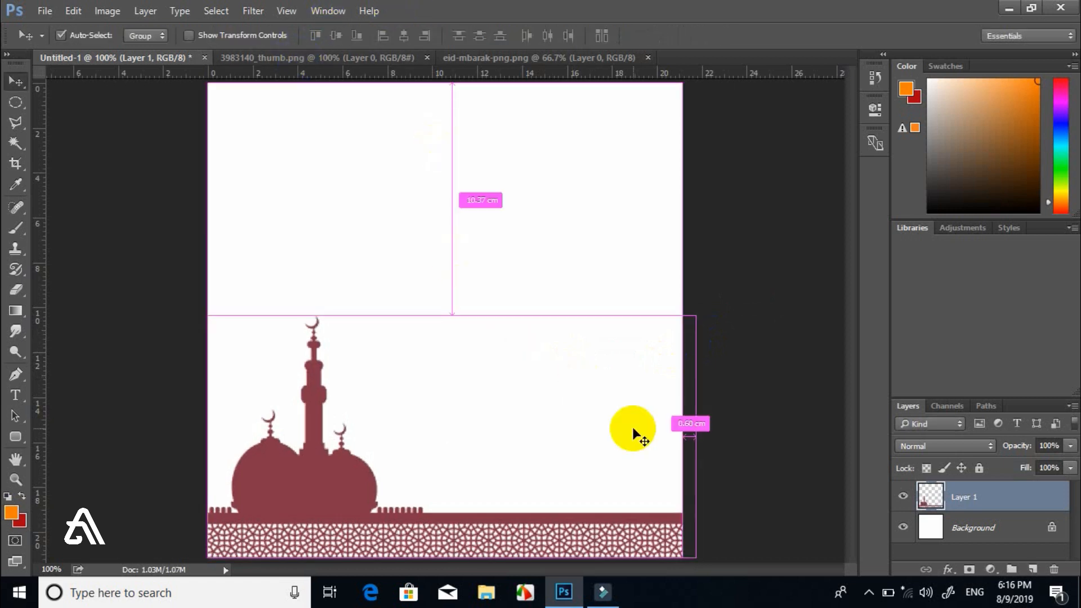
key("ctrl+t")
left_click_drag(694, 317, 742, 286)
key("Return")
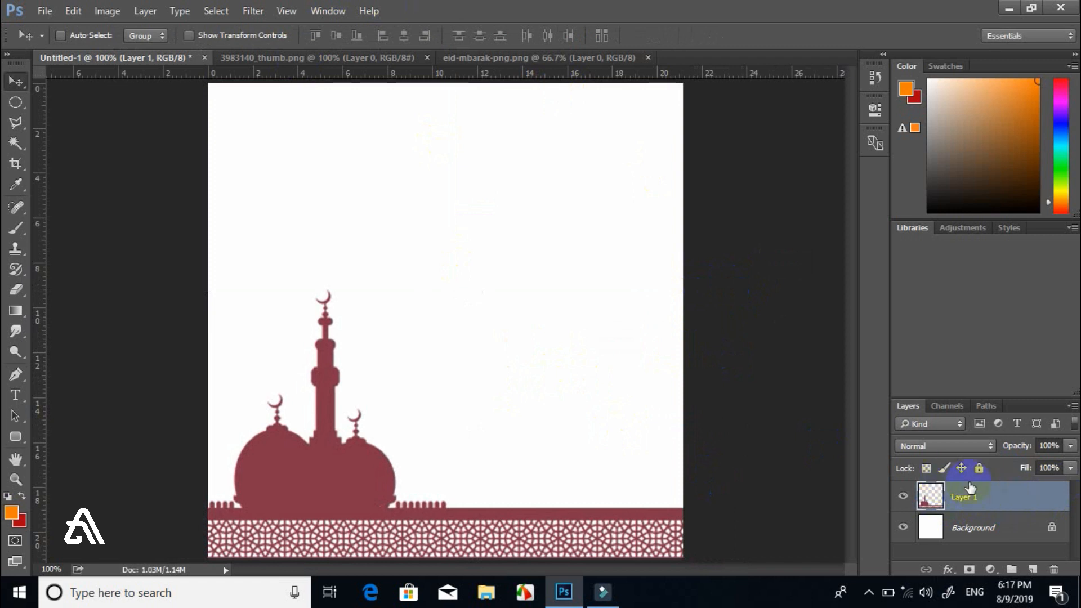
Add a Color Overlay in orange #e07f0b to the mosque layer, keeping Normal blend mode and 100% opacity.
key("space")
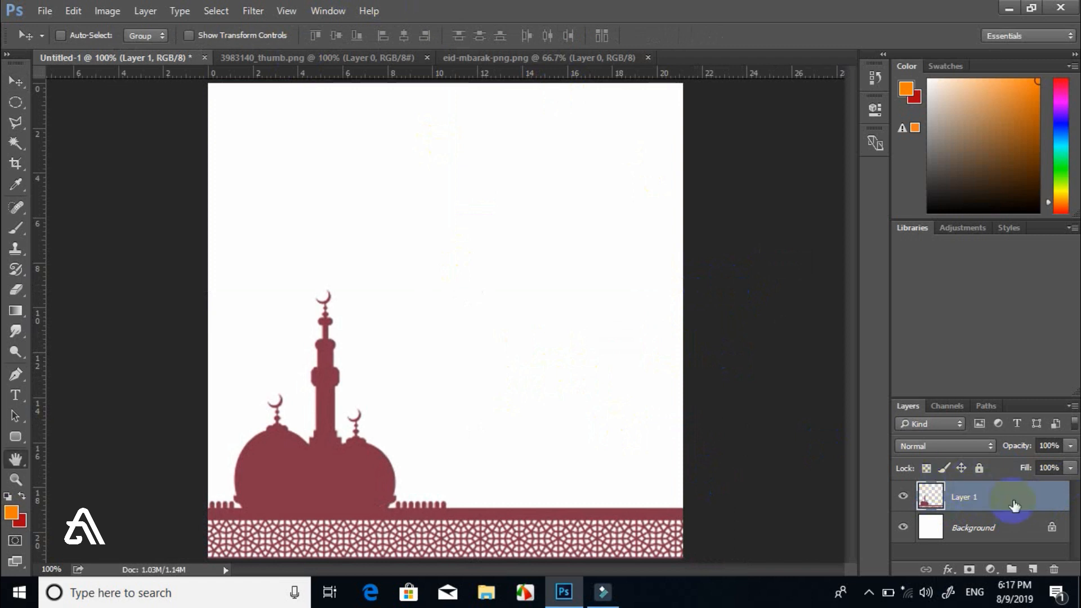
double_click(1014, 503)
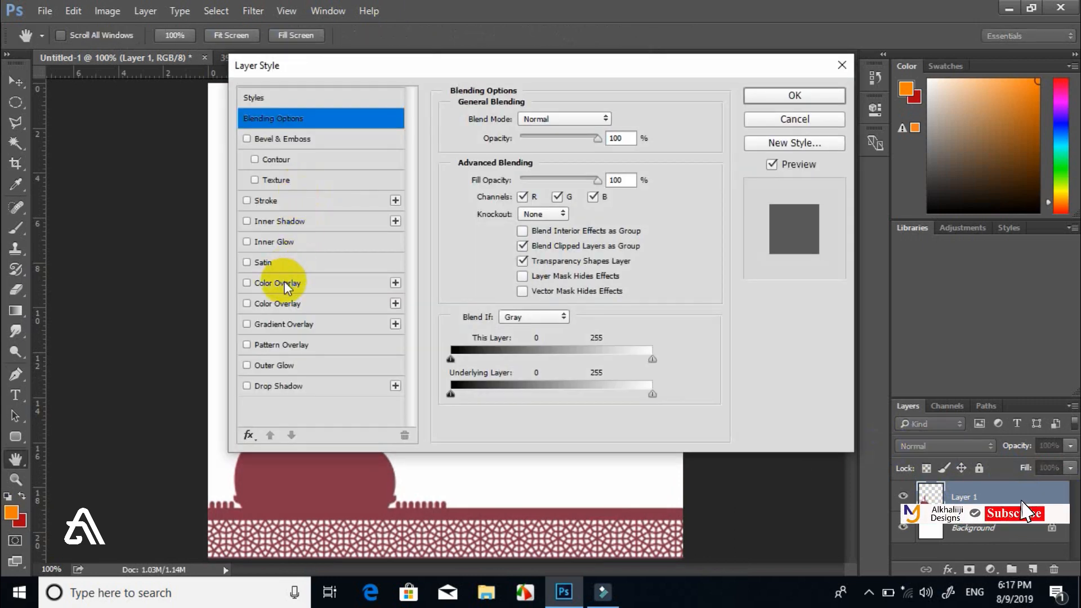
left_click(284, 281)
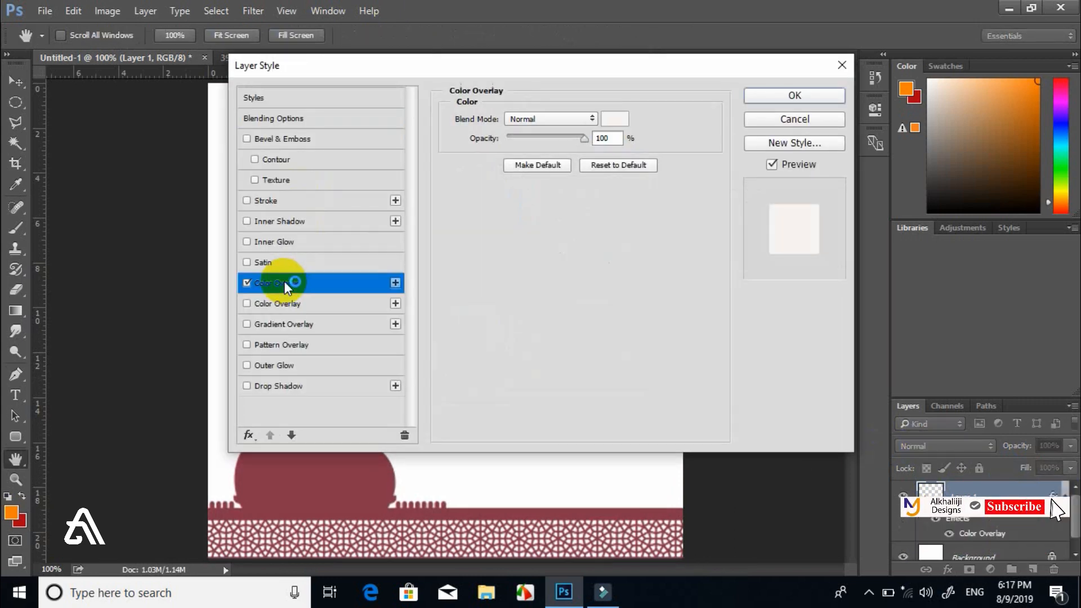
left_click(614, 120)
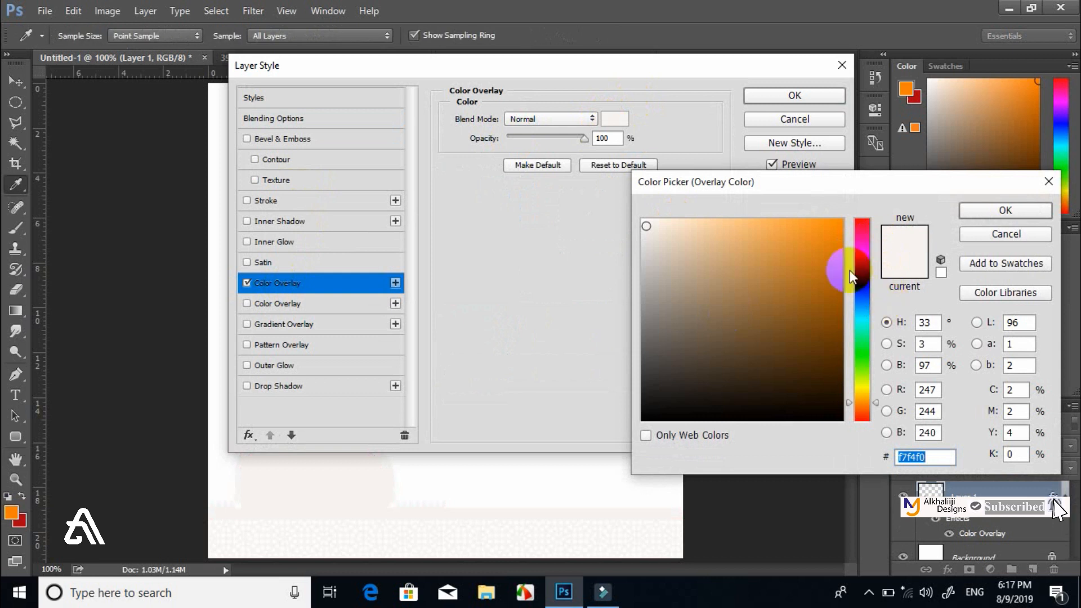
left_click(833, 243)
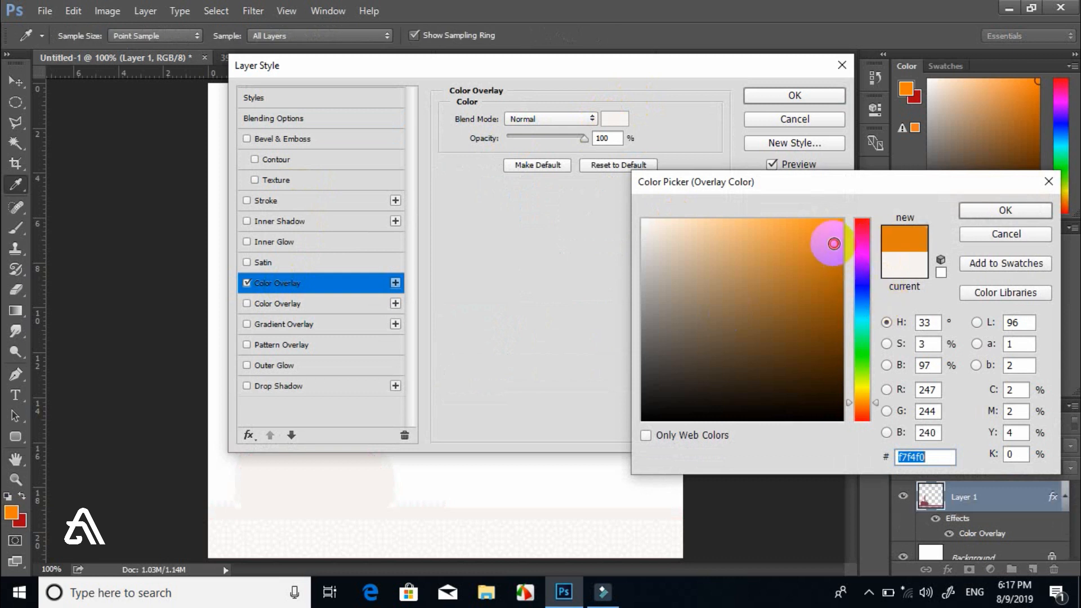
left_click(992, 211)
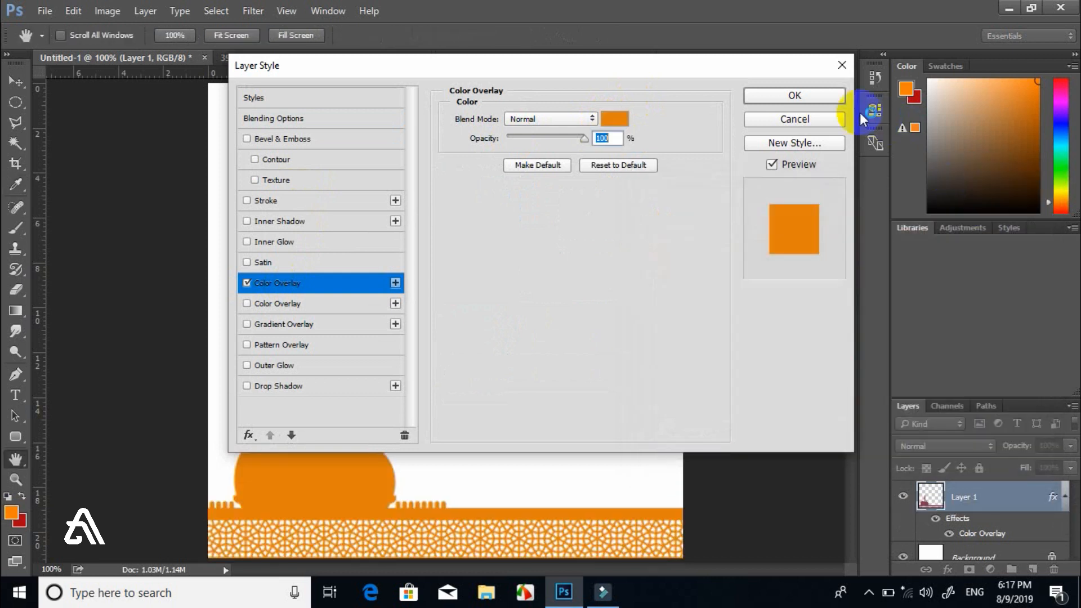
left_click(833, 100)
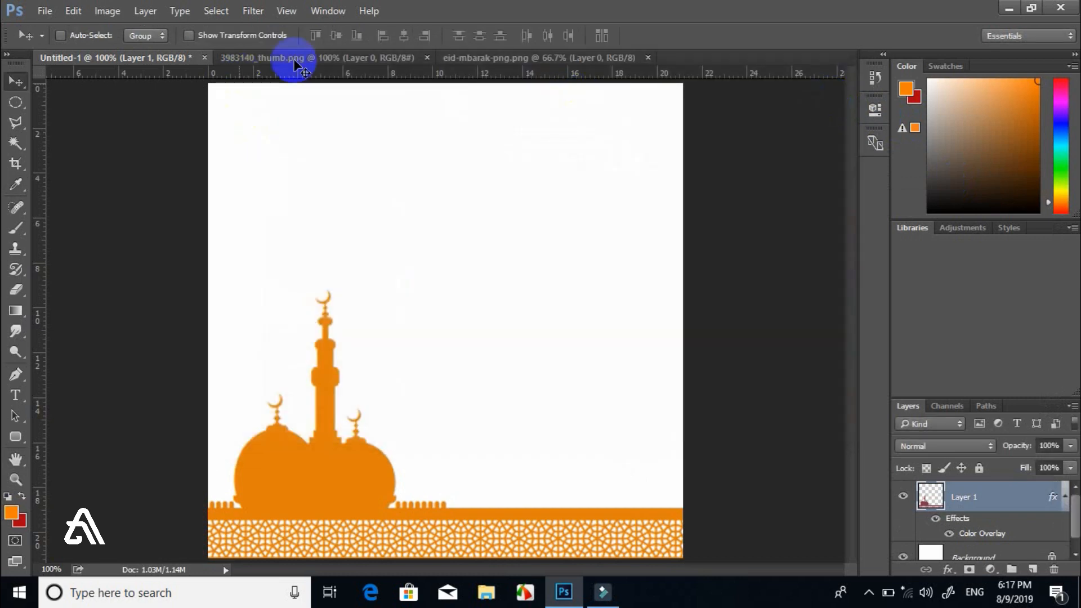
Close the 3983140_thumb.png document and copy the Eid calligraphy from eid-mbarak-png.png into the Untitled-1 document.
left_click(349, 58)
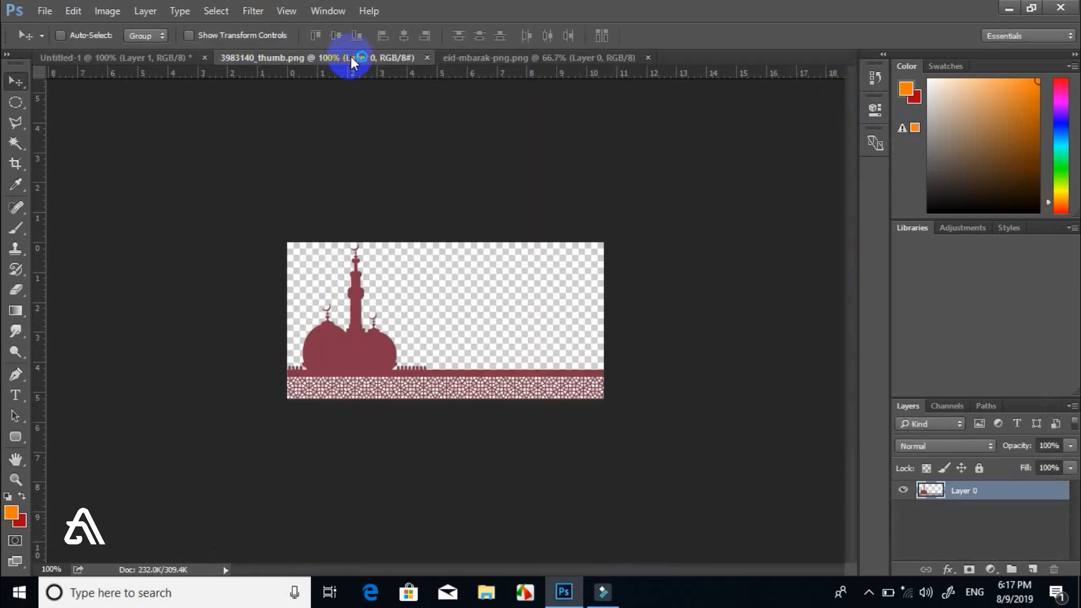
left_click(426, 57)
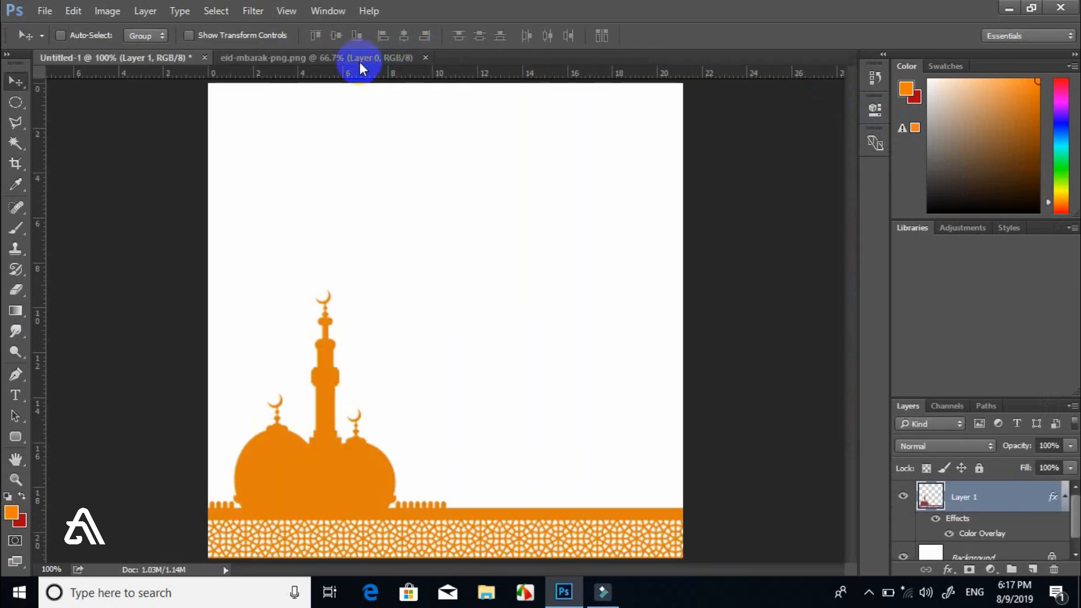
left_click(360, 58)
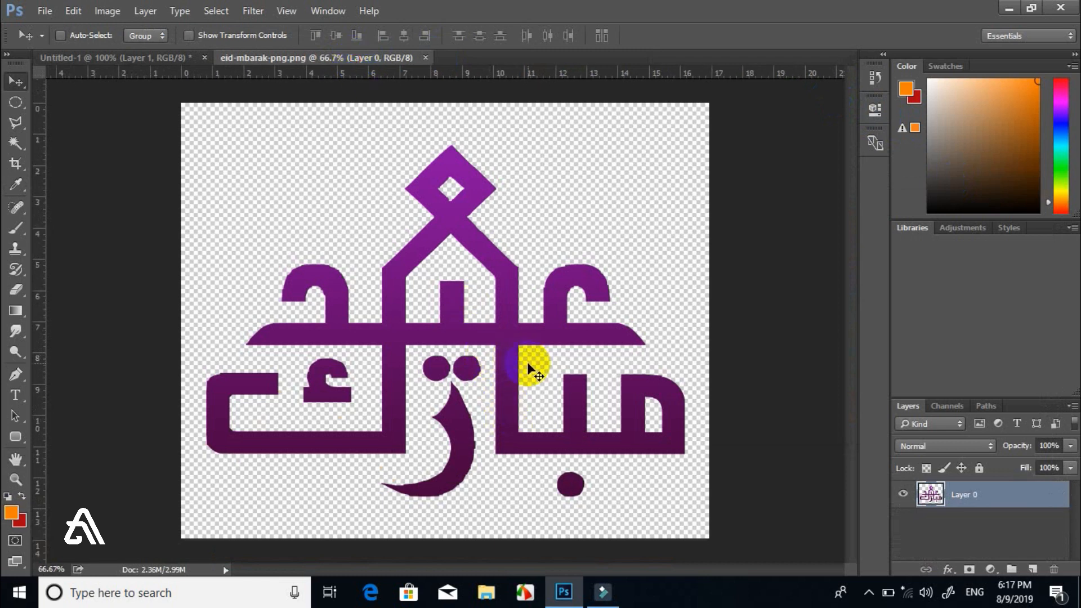
left_click_drag(531, 369, 491, 261)
Scale the calligraphy layer down to about 33% and place it beside the minaret, above the patterned base.
key("ctrl+t")
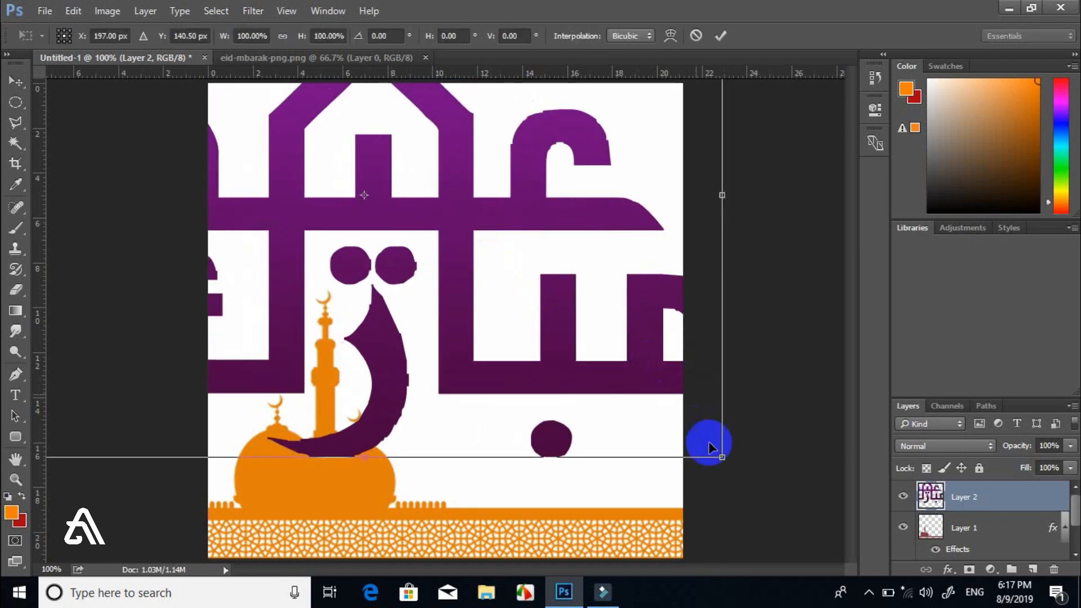
left_click_drag(714, 449, 552, 296)
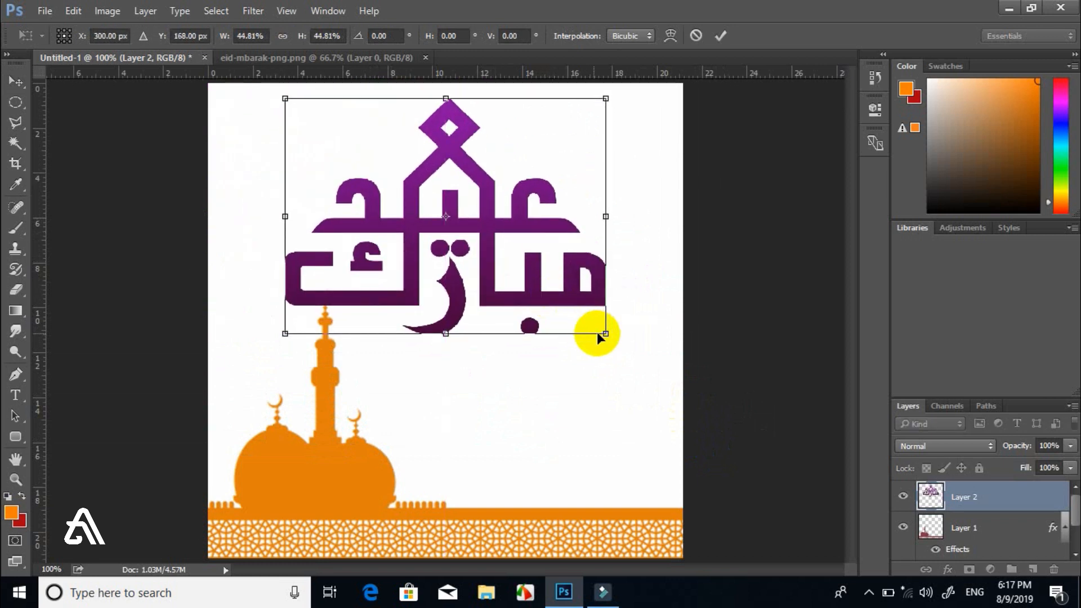
left_click_drag(605, 332, 505, 277)
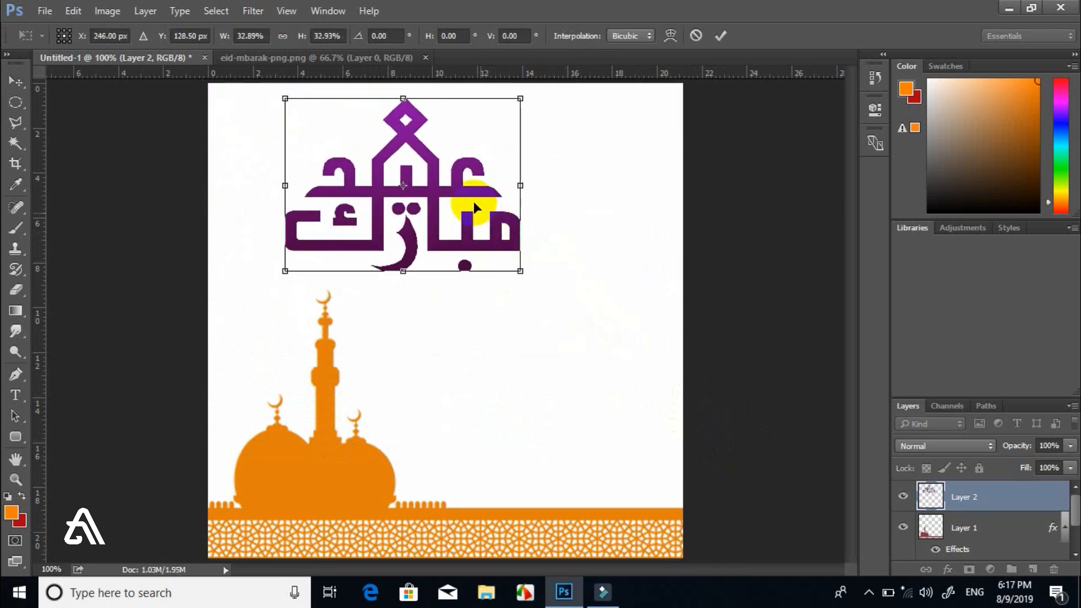
left_click_drag(475, 202, 549, 352)
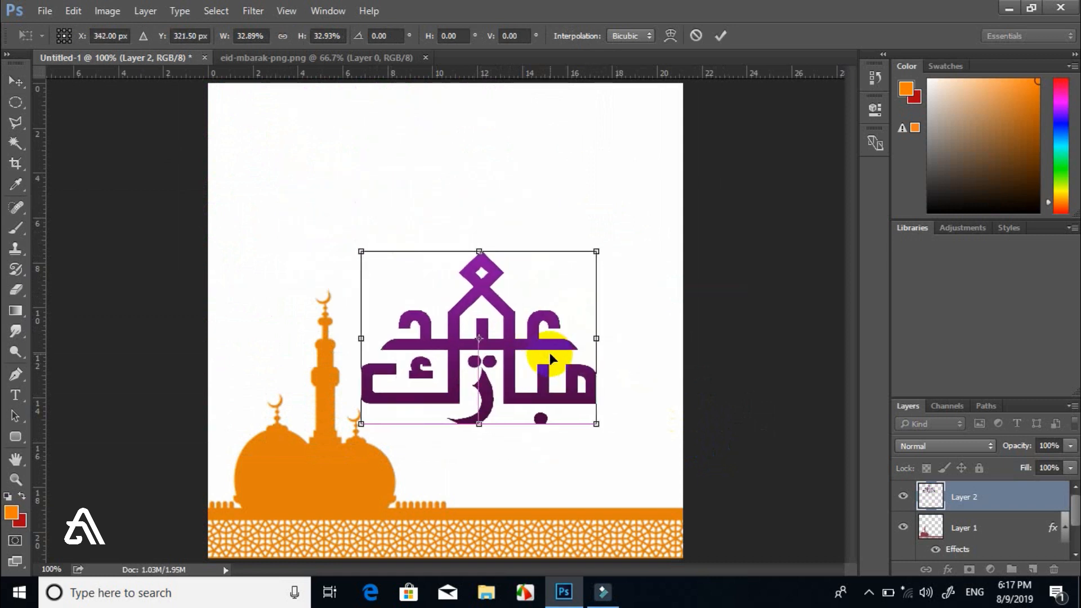
double_click(550, 353)
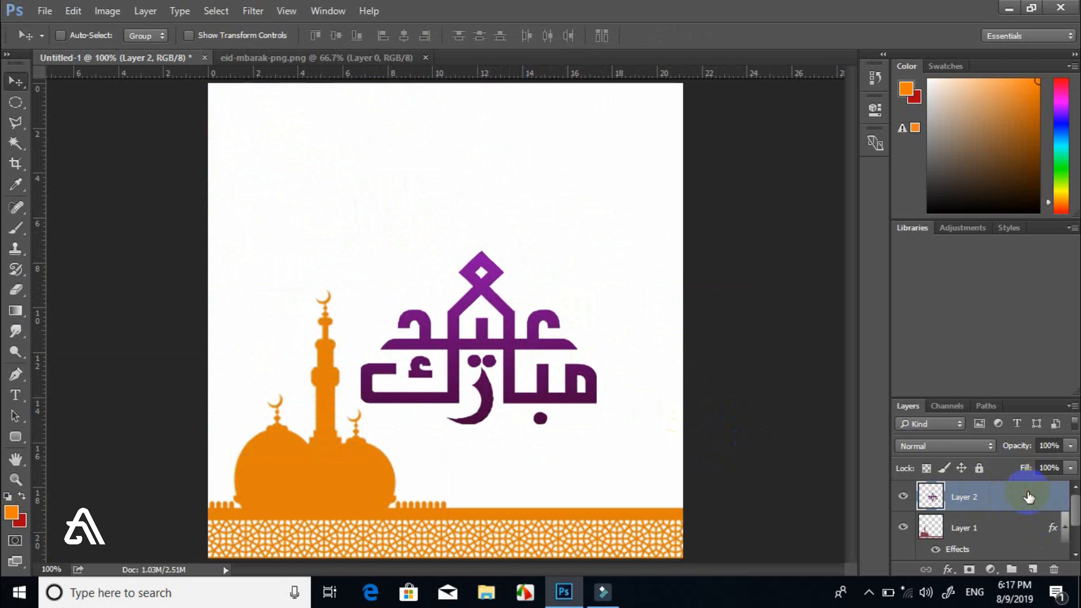
Add a near-black #030303 Color Overlay to the calligraphy layer at 100% opacity.
key("h")
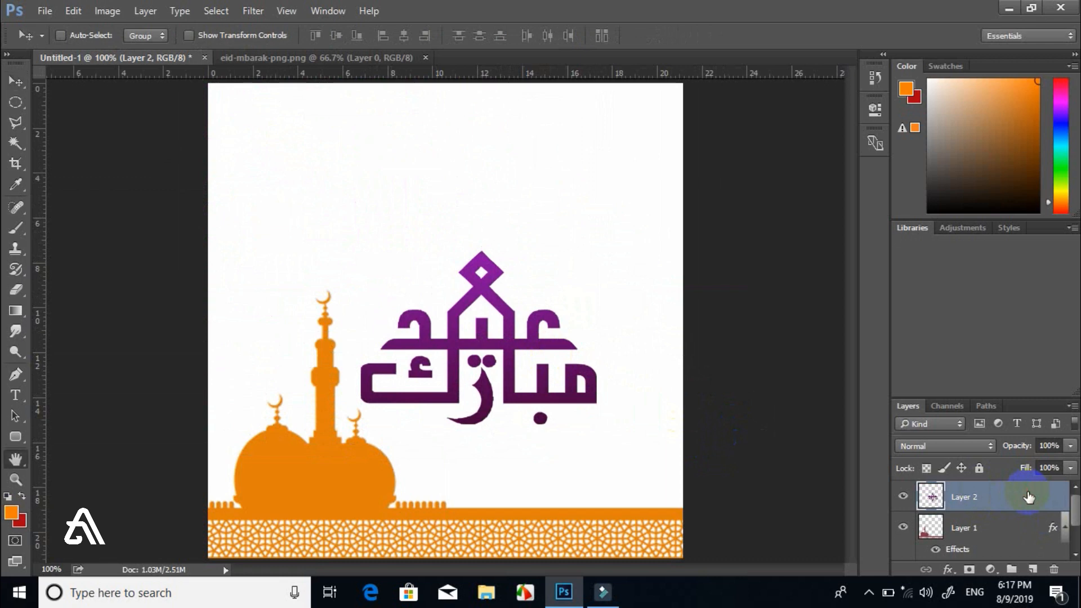
double_click(1028, 497)
left_click(286, 282)
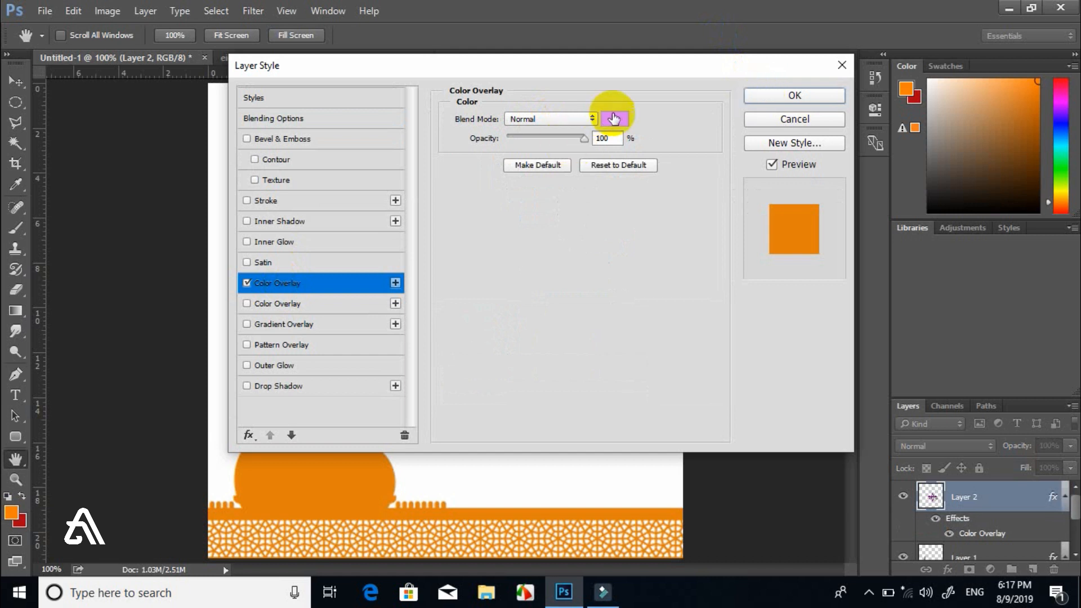
left_click(615, 119)
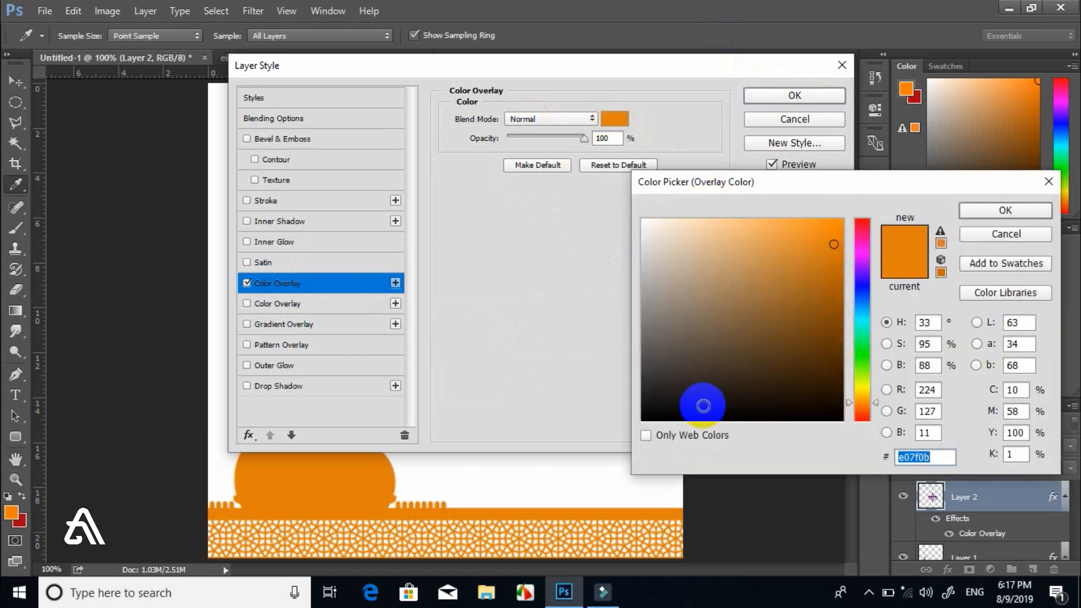
left_click(646, 417)
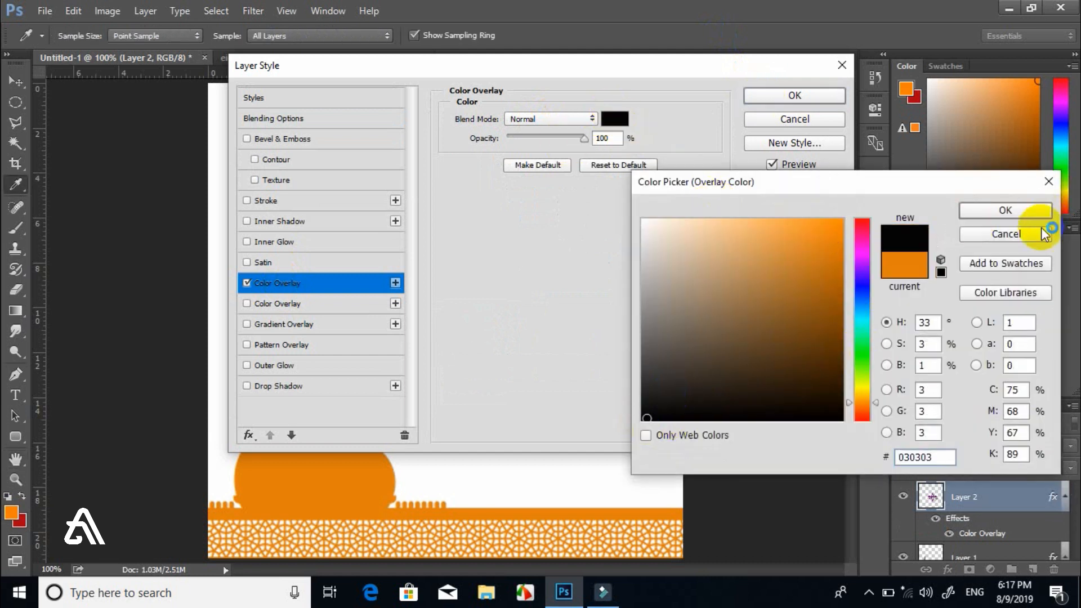
left_click(986, 212)
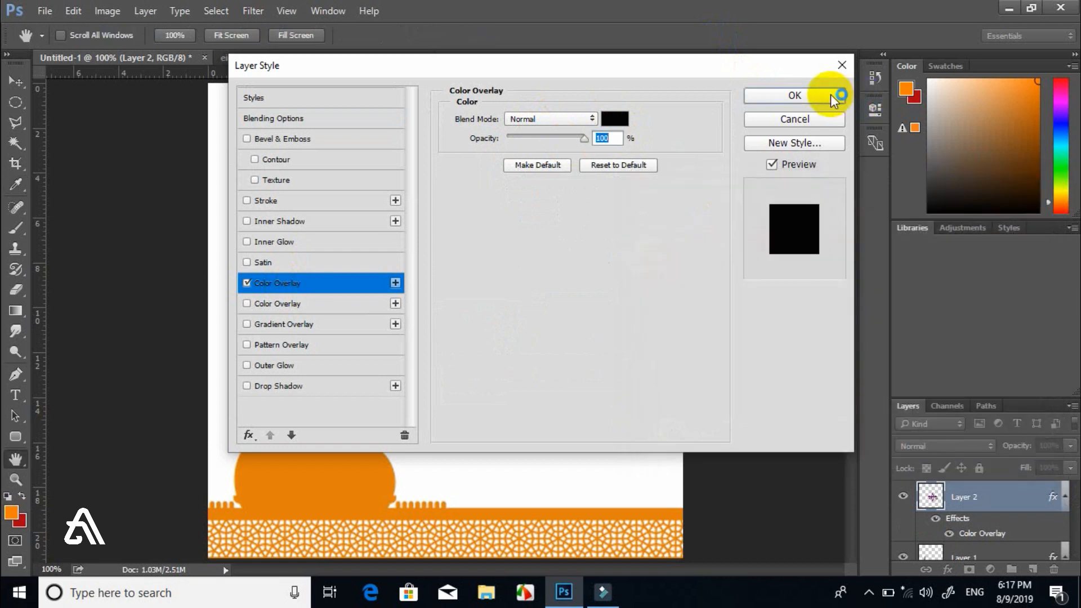
left_click(829, 95)
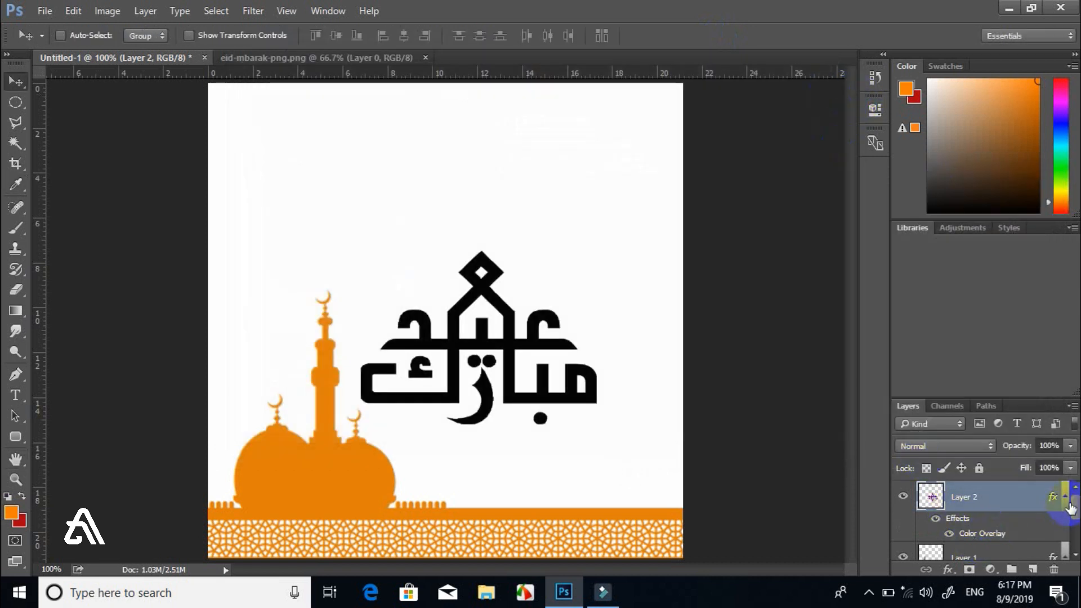
Convert the locked Background into a regular layer named Layer 0.
left_click_drag(1075, 512, 1075, 537)
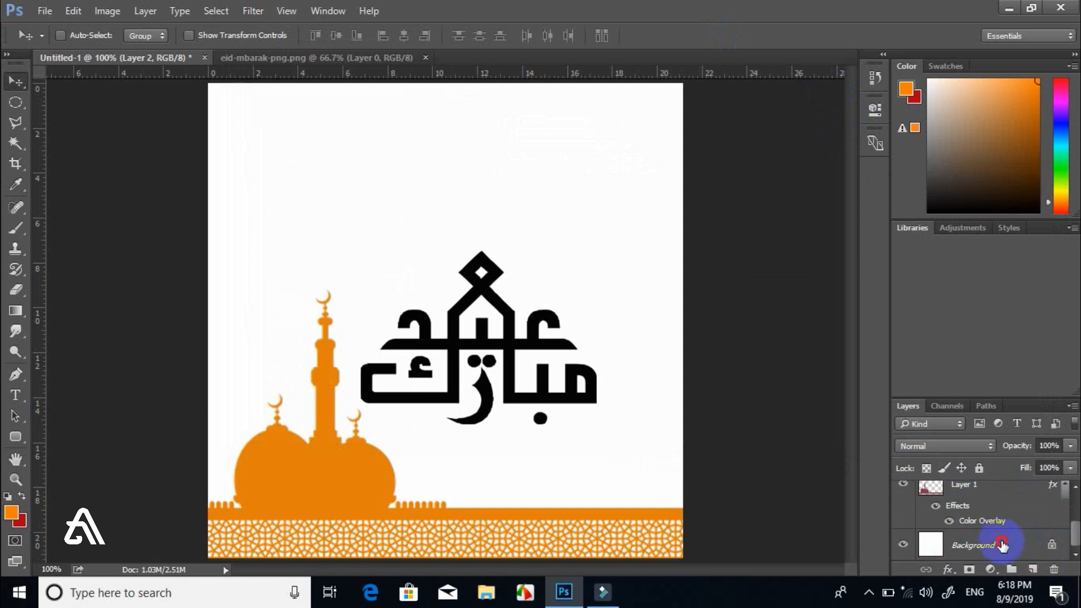
left_click(1002, 545)
double_click(1017, 548)
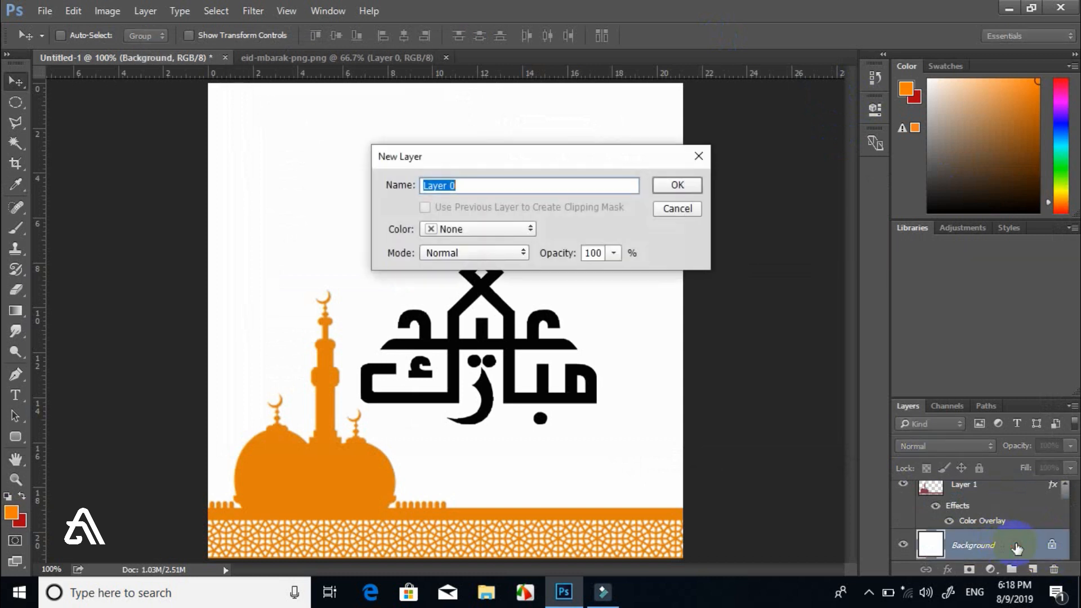
left_click(674, 188)
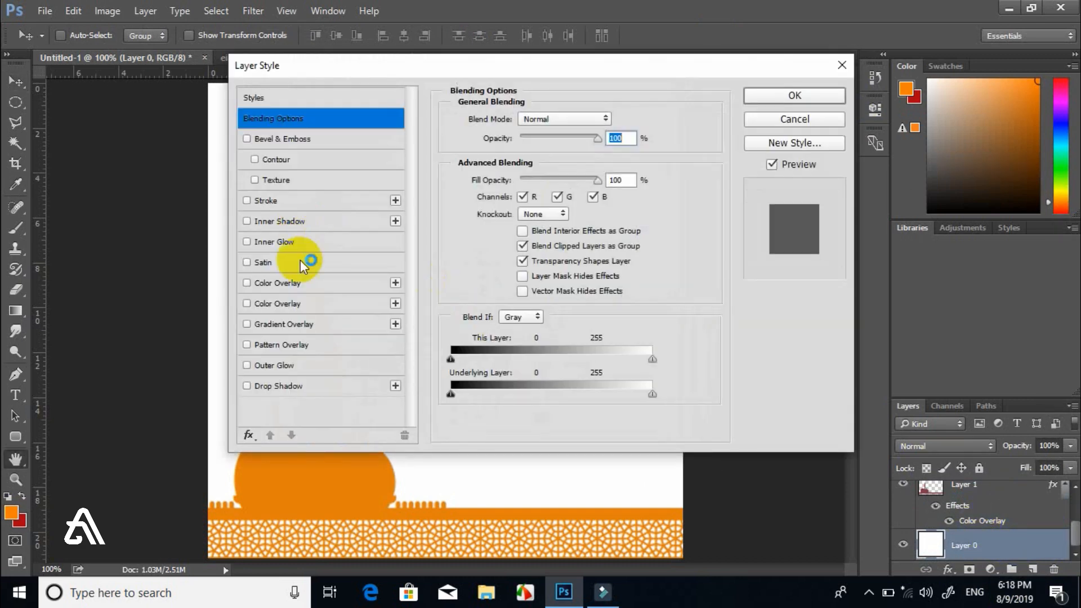
Add a Color Overlay to Layer 0, trying bright green #05f827 before settling on near-black RGB 5, 5, 5.
left_click(292, 284)
left_click(616, 119)
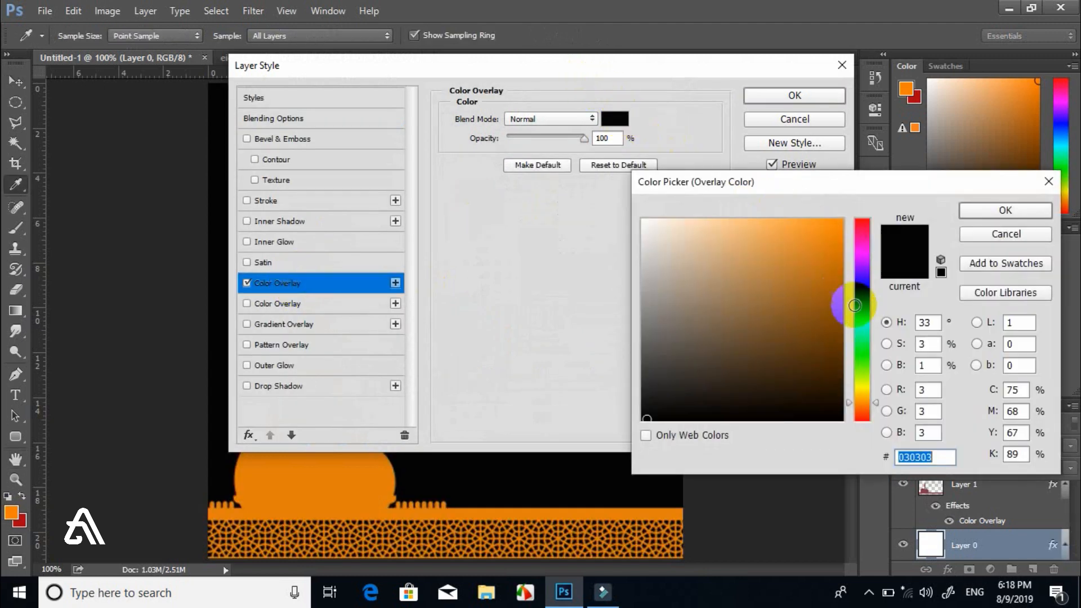
left_click_drag(863, 257, 860, 349)
left_click(839, 225)
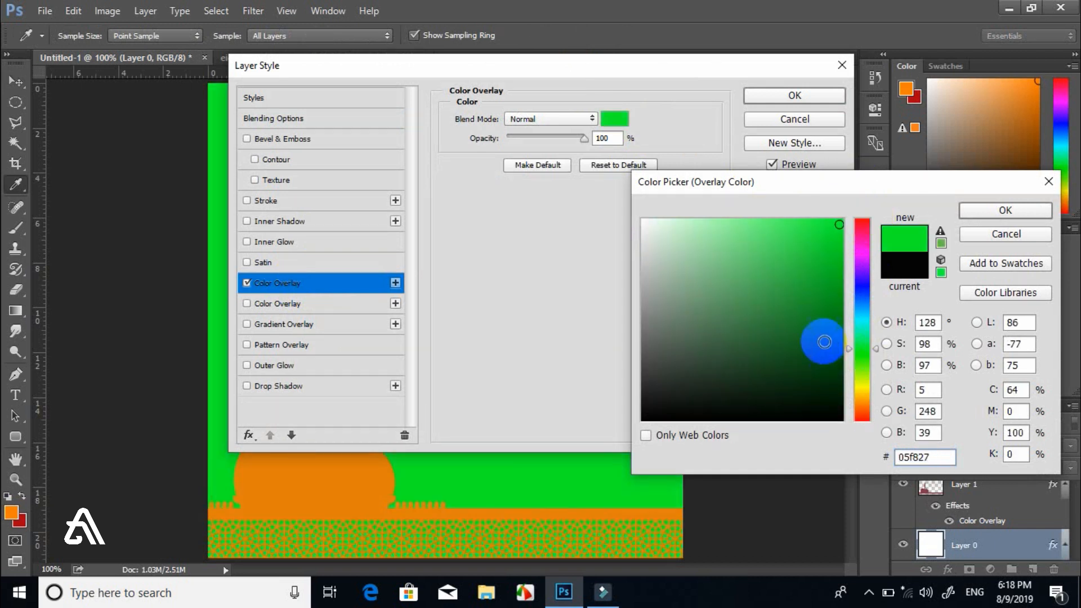
left_click(645, 419)
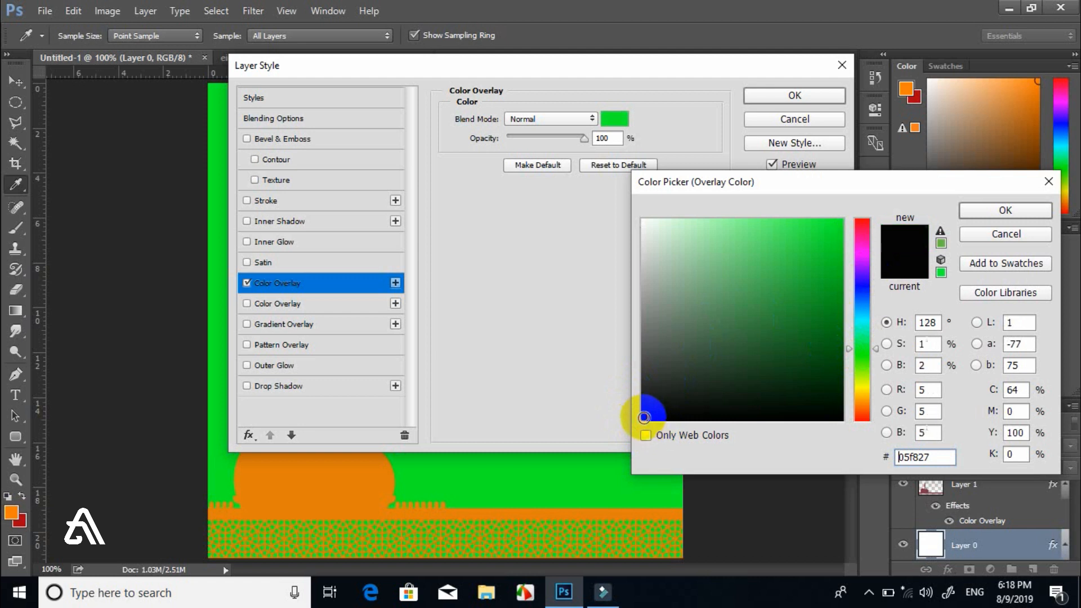
left_click(1005, 212)
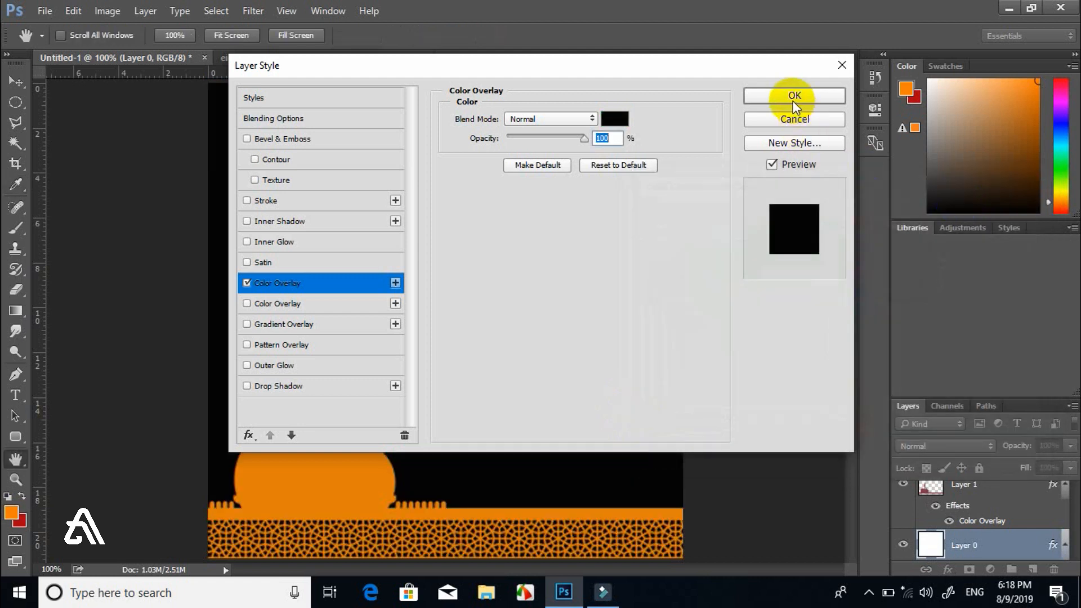
left_click(795, 99)
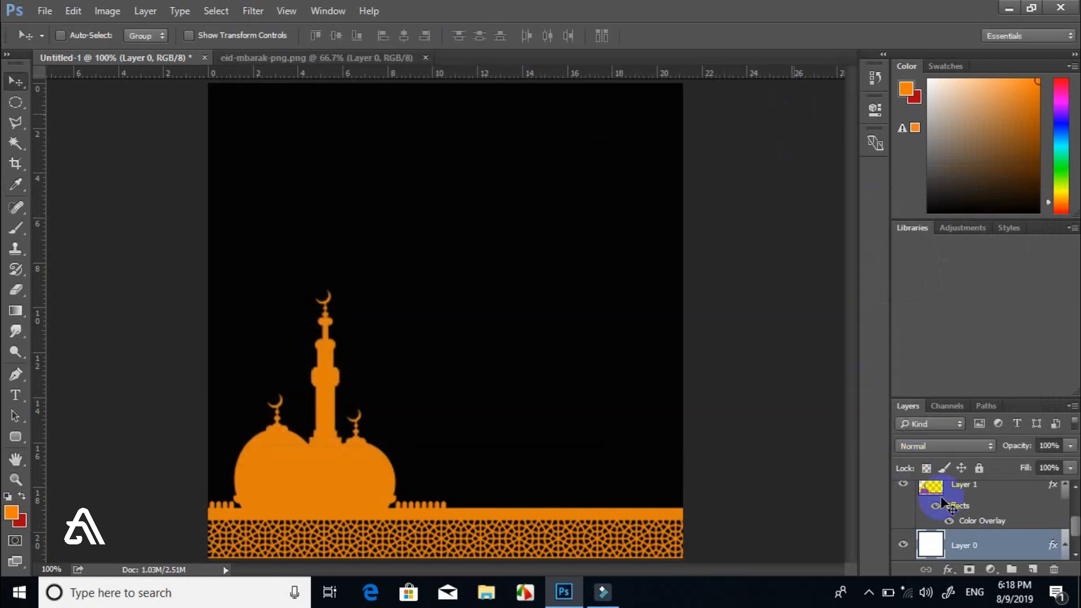
Change the calligraphy layer's Color Overlay to white.
left_click_drag(1074, 529, 1073, 498)
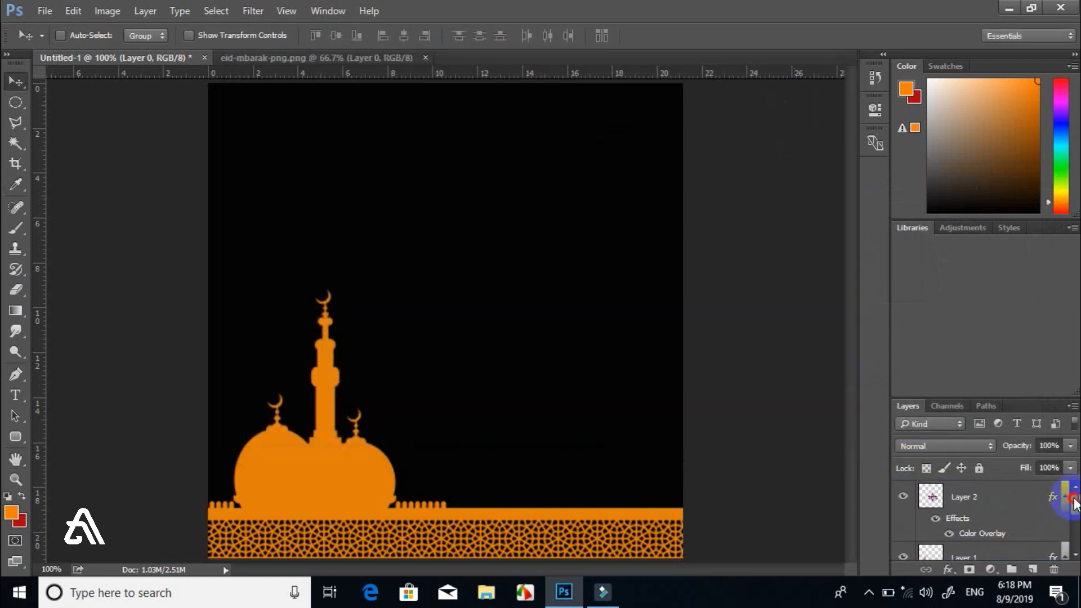
left_click(967, 533)
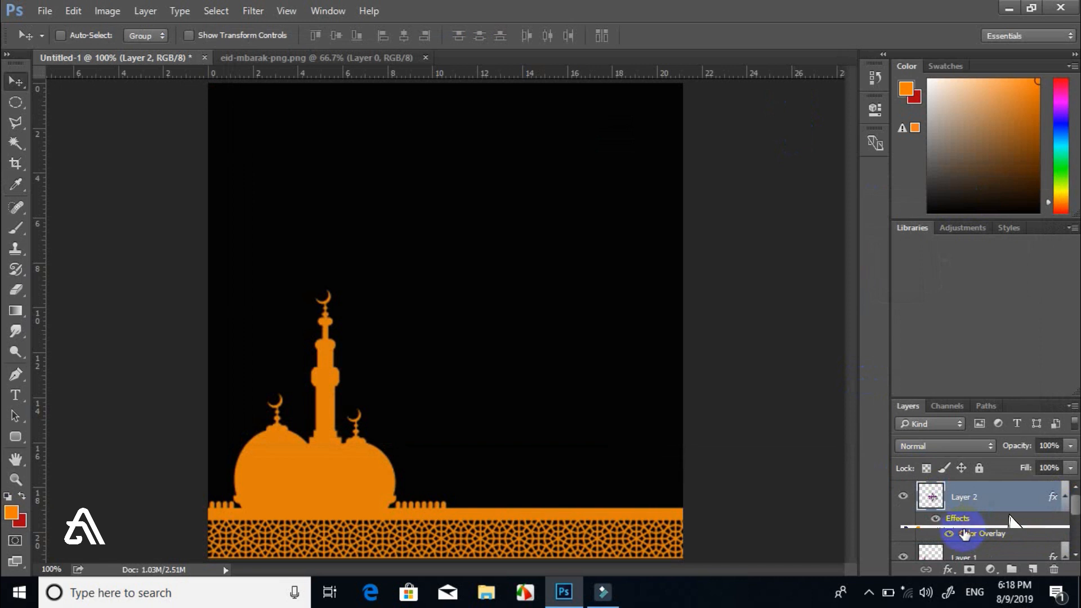
double_click(964, 534)
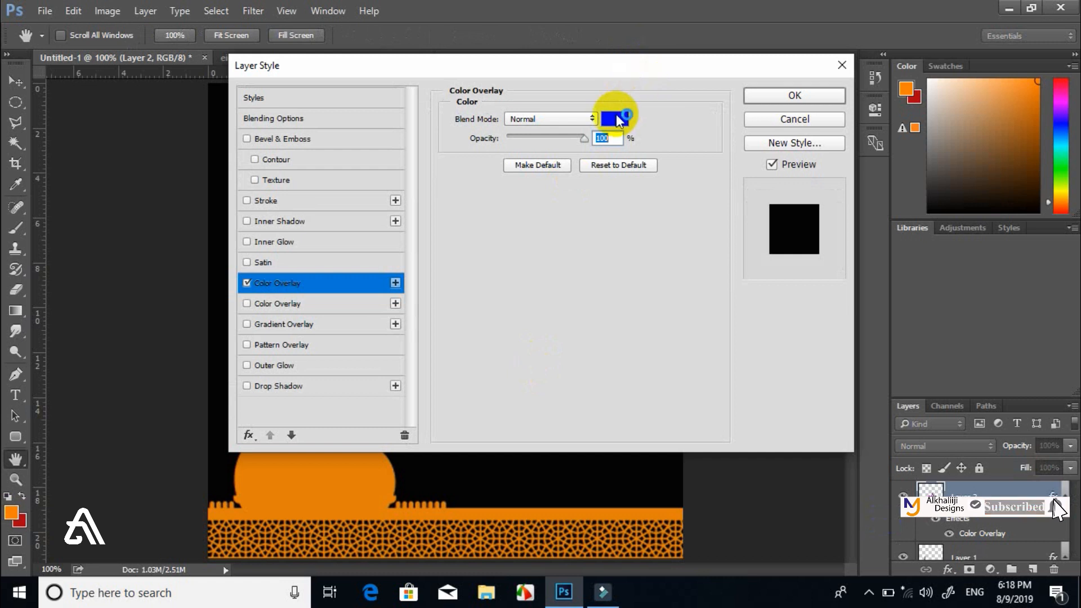
left_click(618, 119)
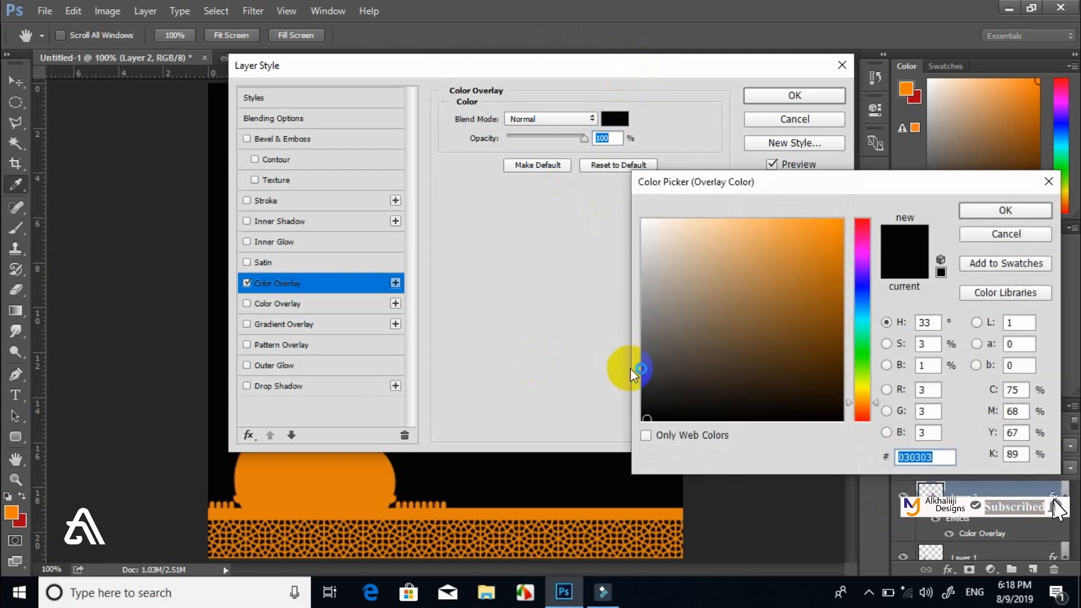
left_click(642, 220)
left_click(970, 218)
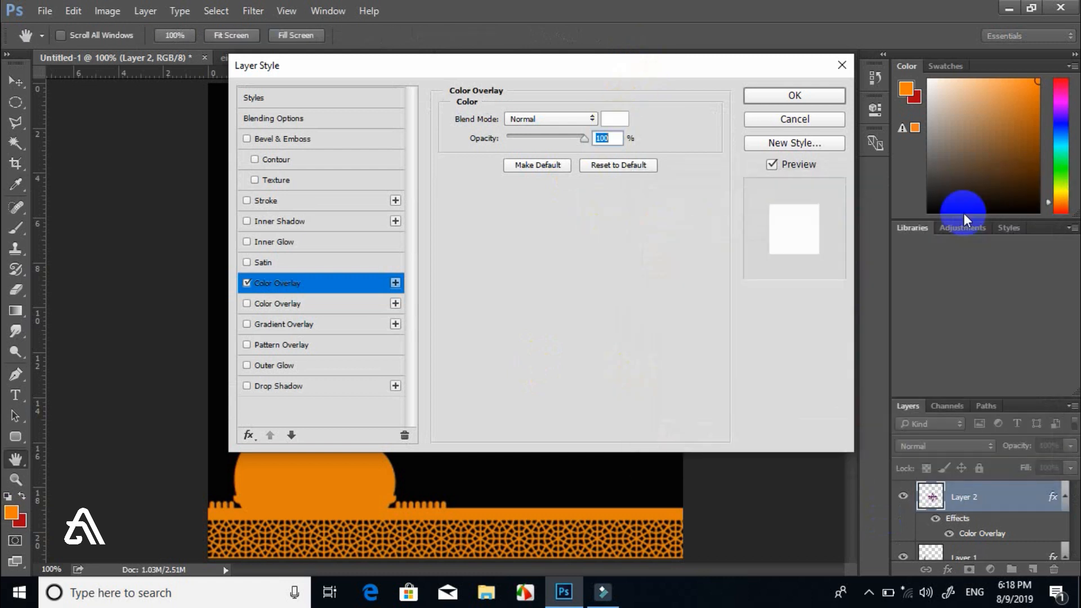
left_click(805, 100)
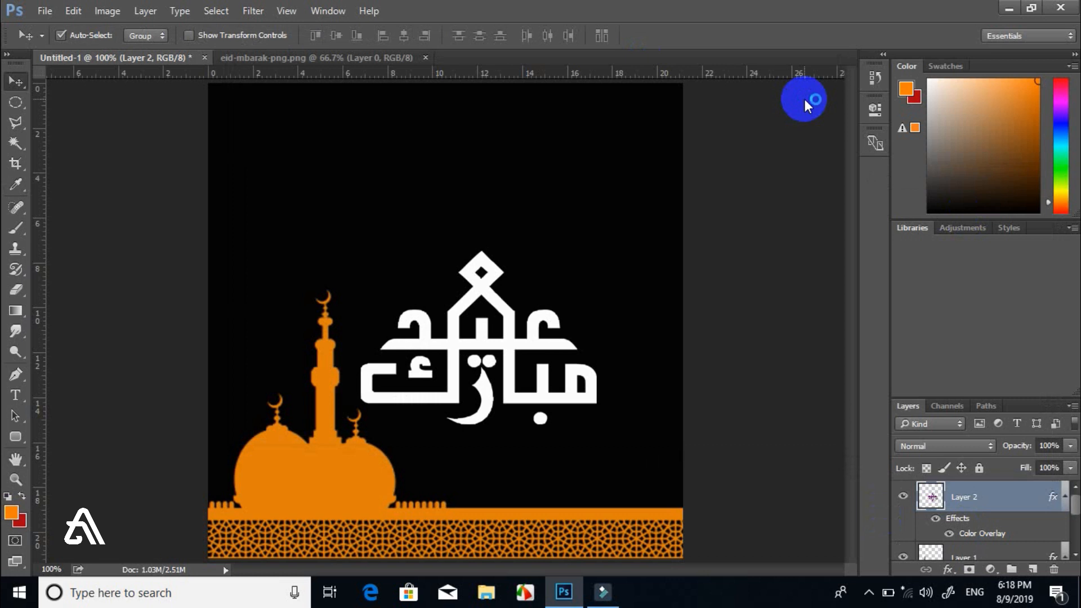
Open 2788a8d82b61dc5a2ffda4755103babb.png from the eid folder and bring its lantern calligraphy into Untitled-1 as a new layer.
key("ctrl+o")
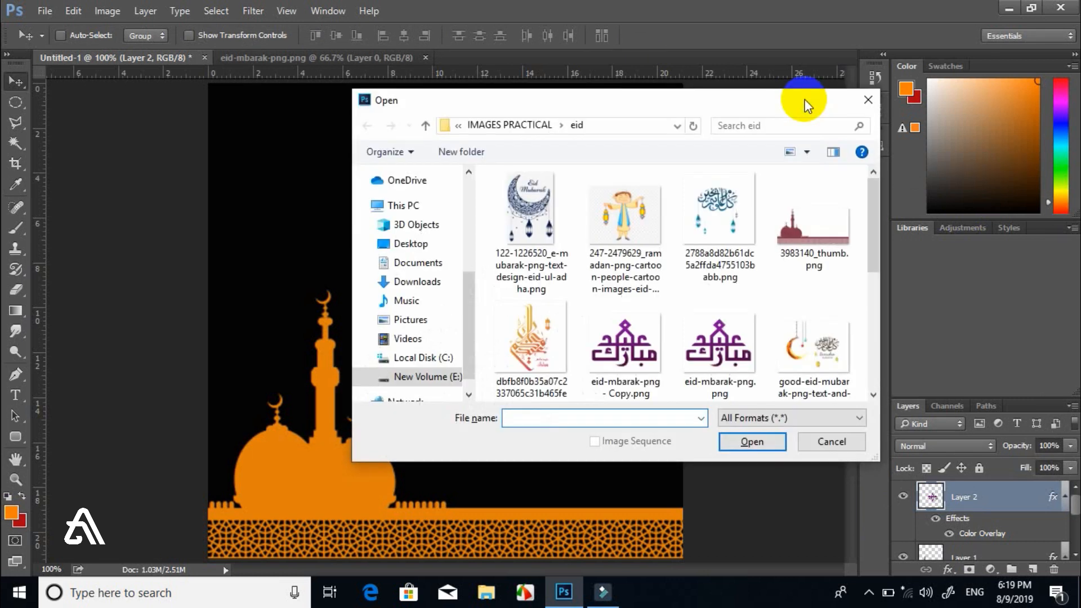
left_click(720, 216)
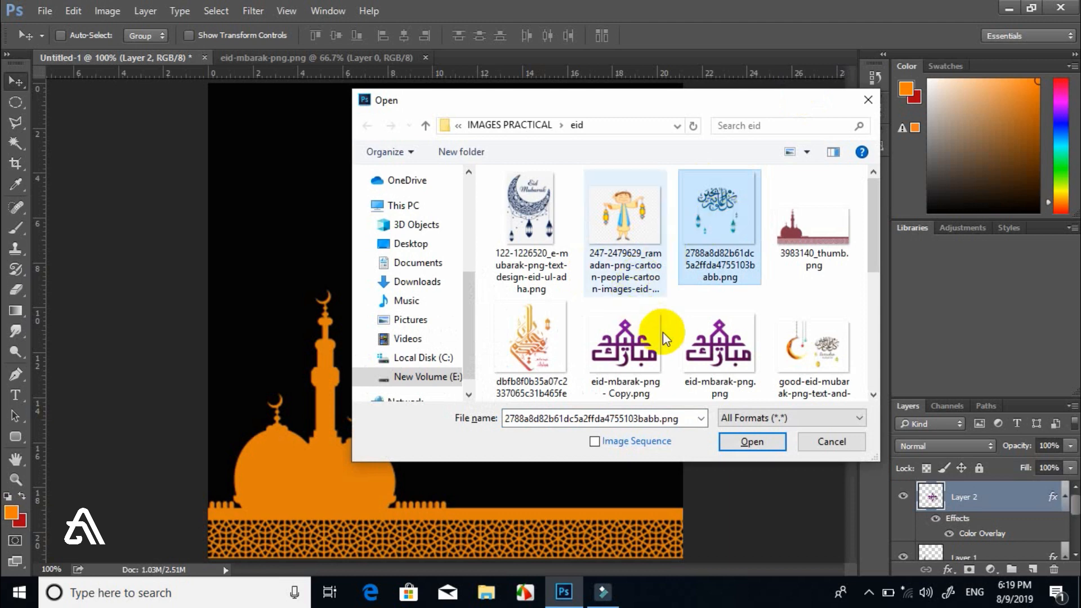
left_click(795, 334)
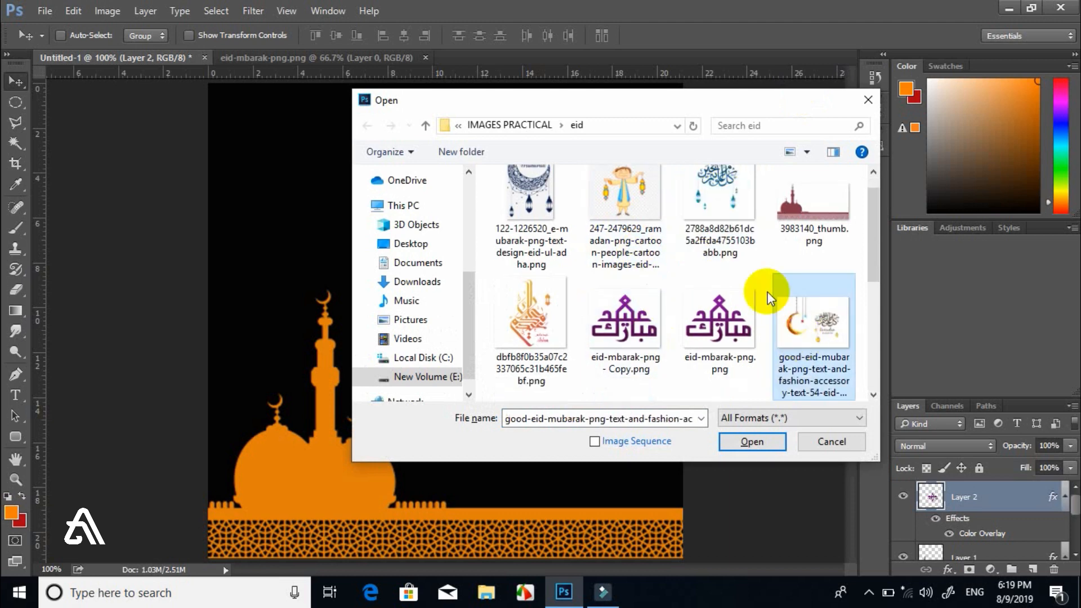
left_click(735, 208)
double_click(735, 208)
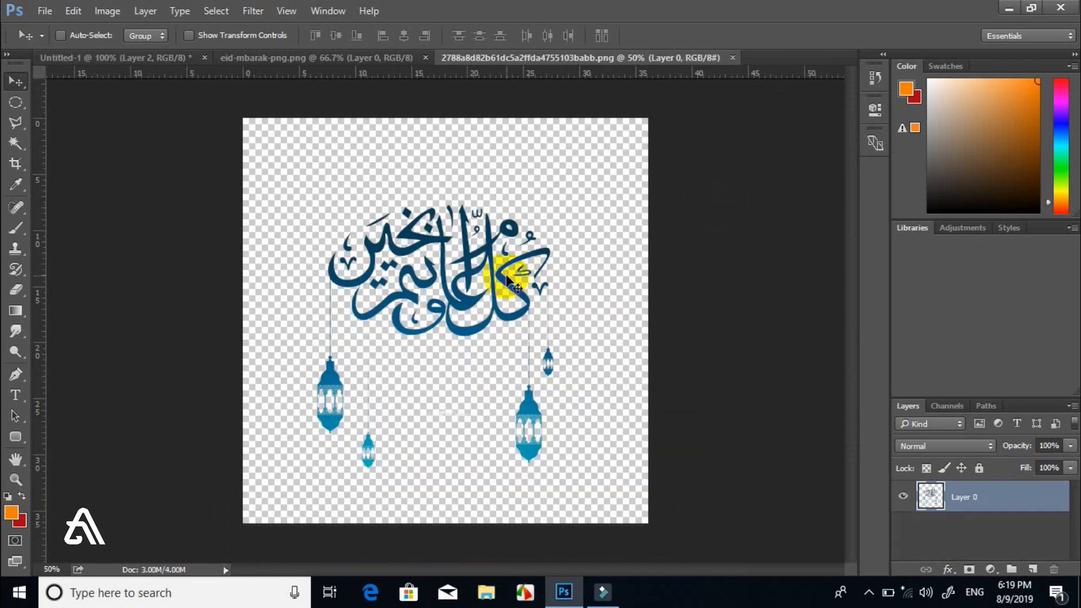
left_click_drag(506, 275, 417, 187)
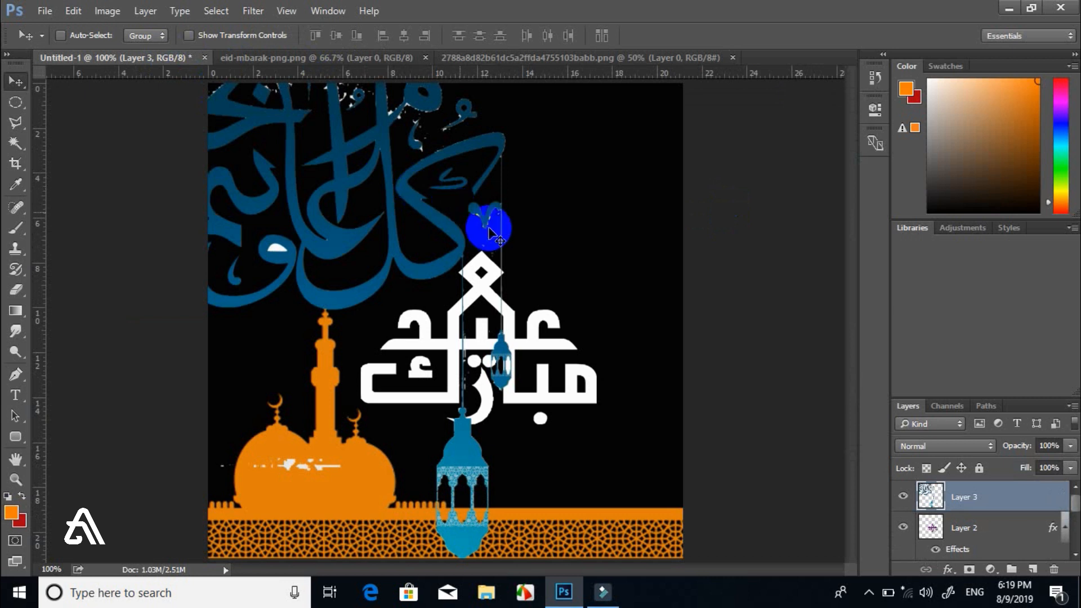
Scale the lantern calligraphy layer to about 39% and place it near the canvas's upper edge, above the Eid Mubarak lettering.
key("ctrl+t")
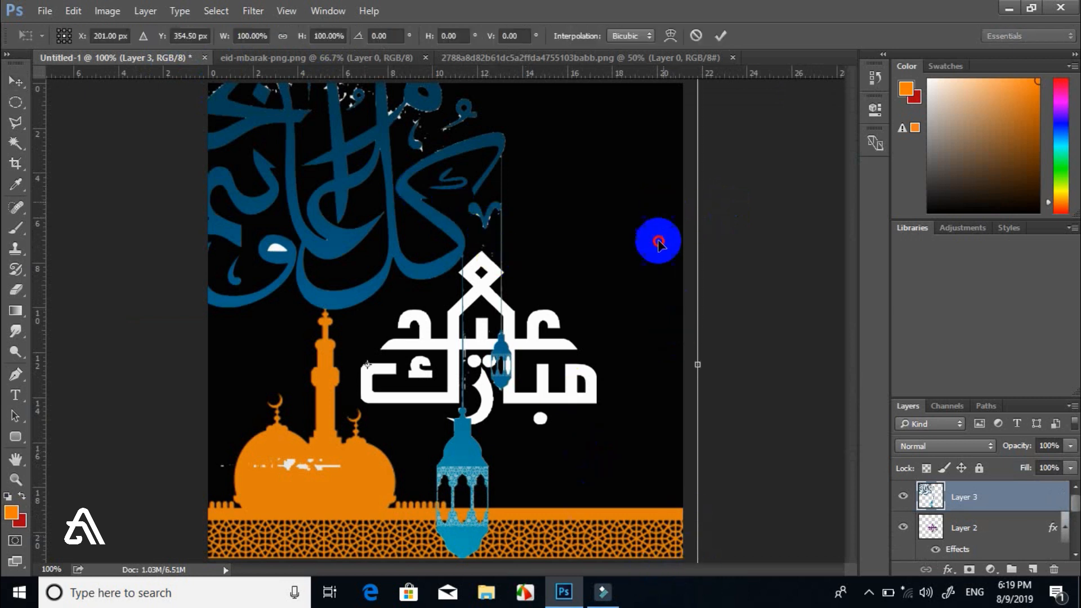
left_click_drag(656, 237, 651, 284)
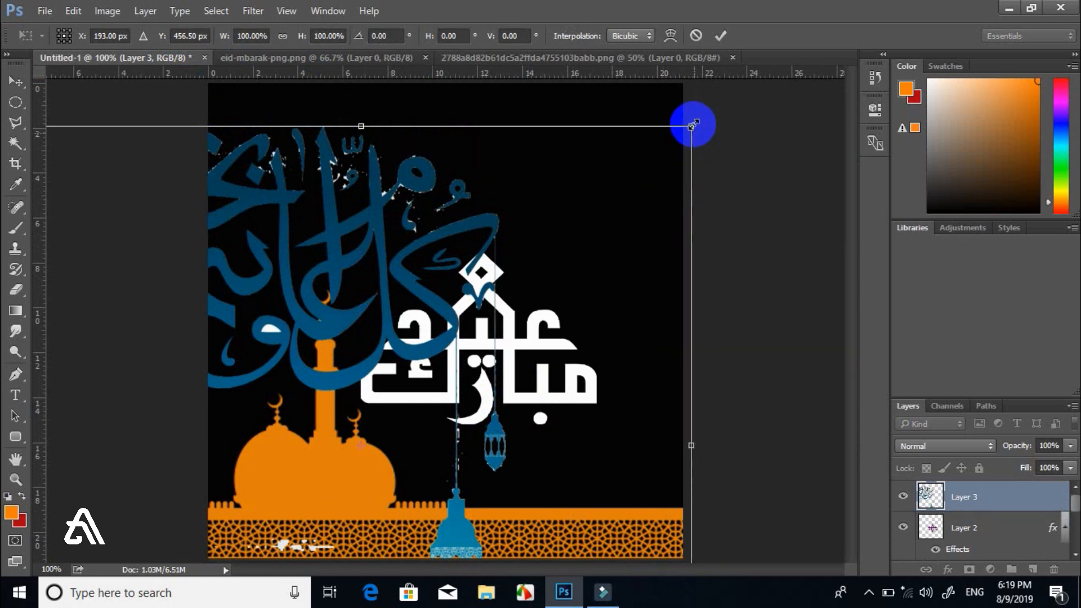
left_click_drag(692, 124, 548, 149)
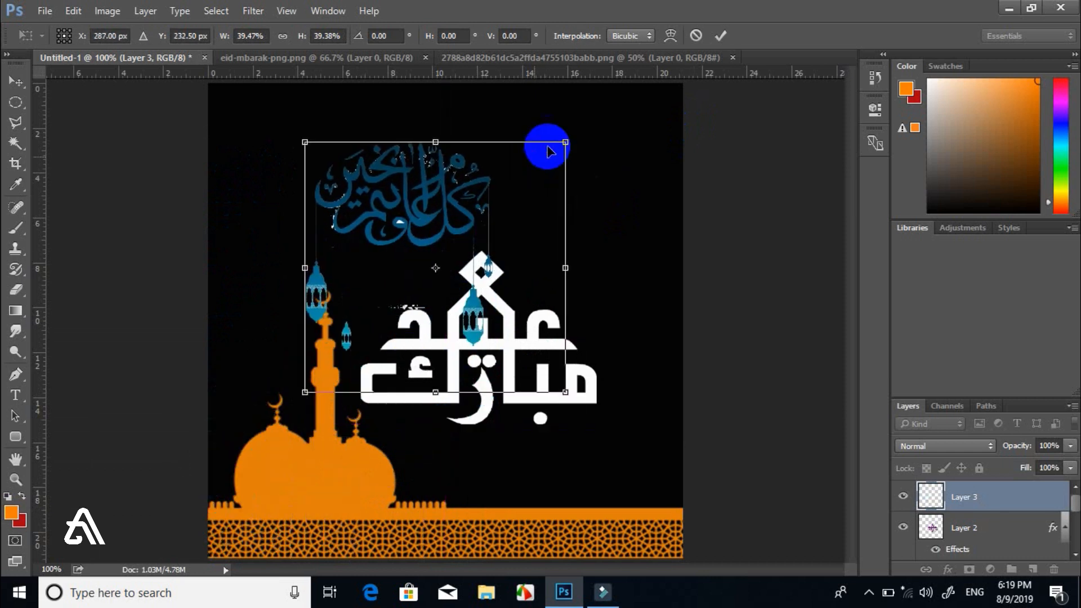
left_click_drag(492, 222, 545, 164)
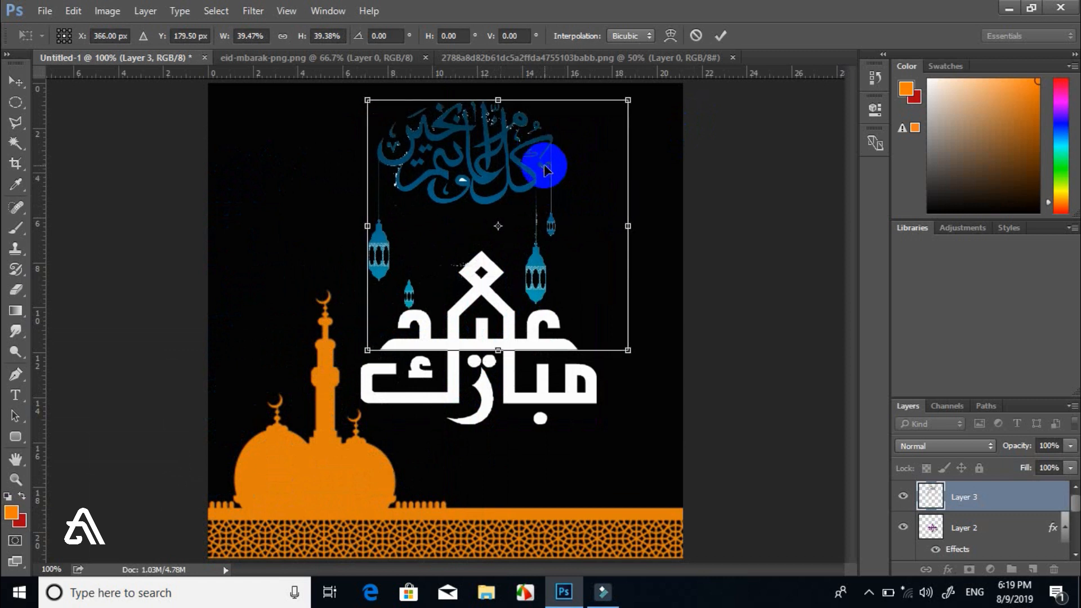
left_click(506, 159)
left_click_drag(503, 159, 505, 151)
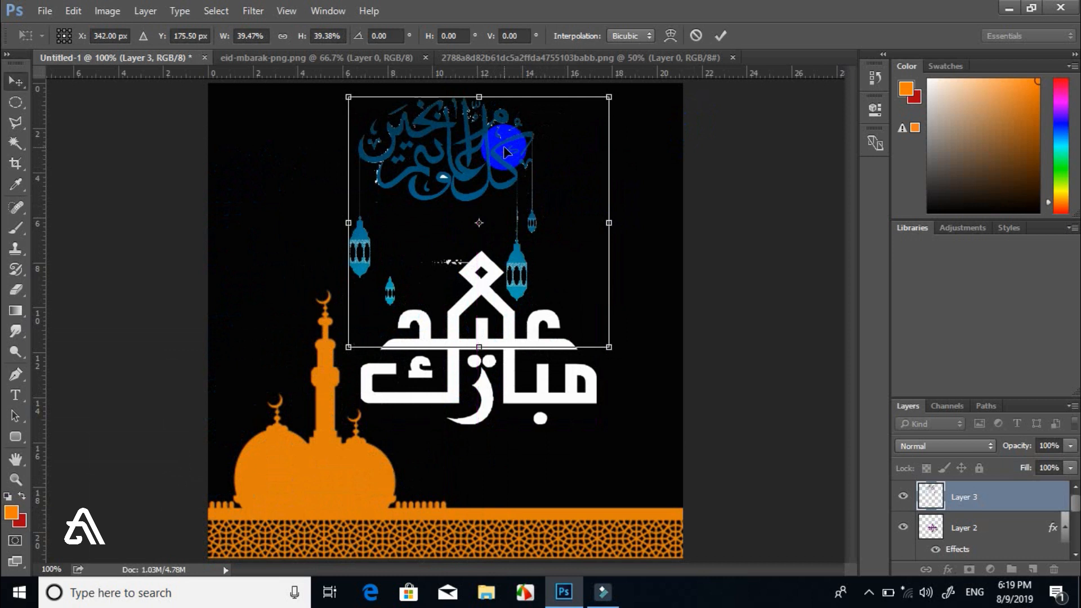
double_click(505, 152)
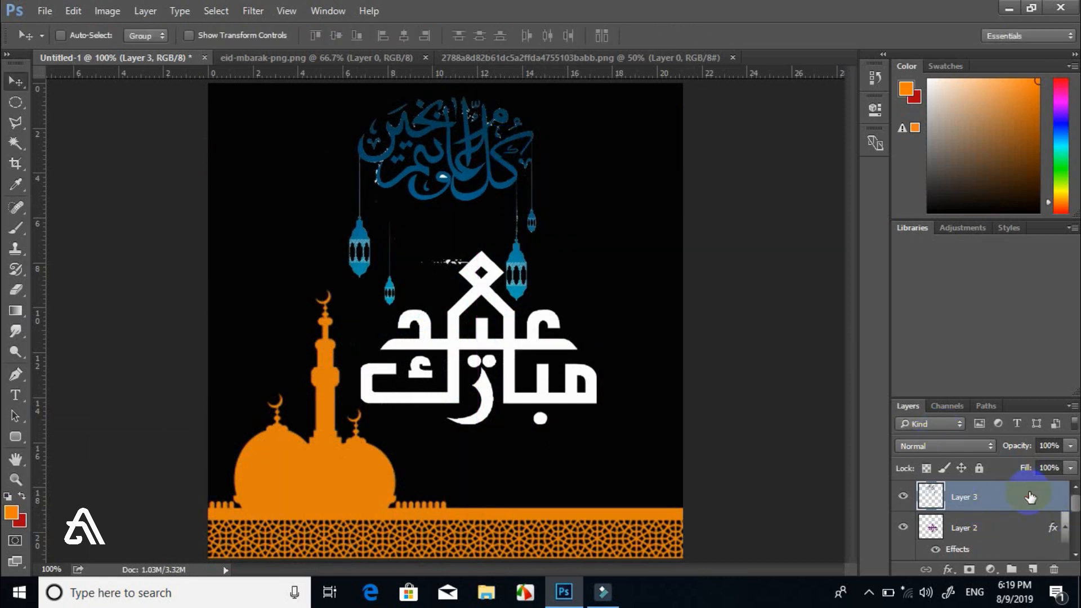
Add a white Color Overlay at 100% opacity to the lantern calligraphy on Layer 3.
key("space")
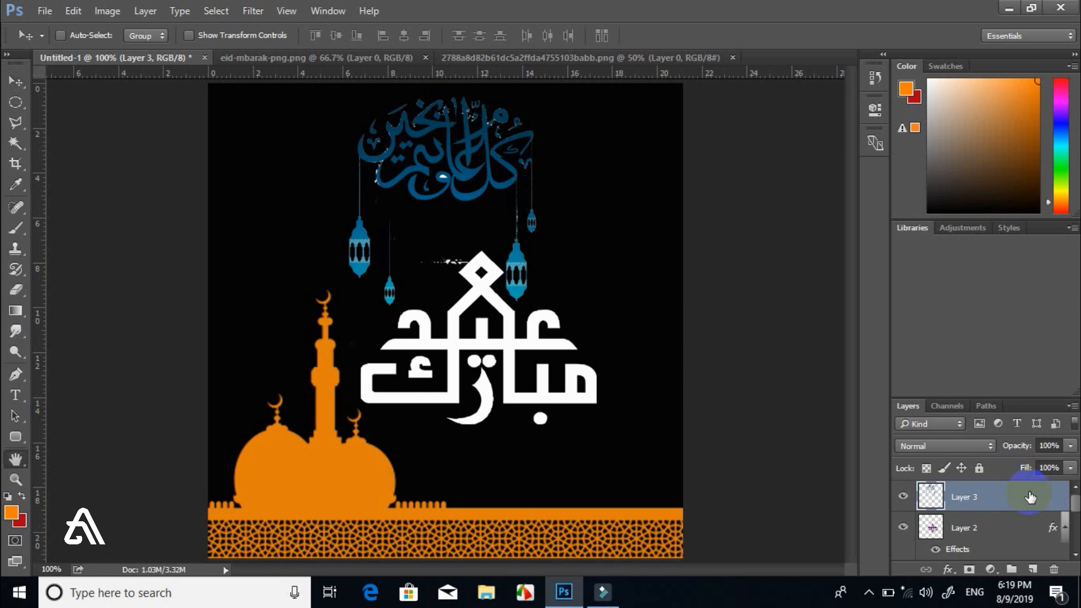
double_click(1030, 497)
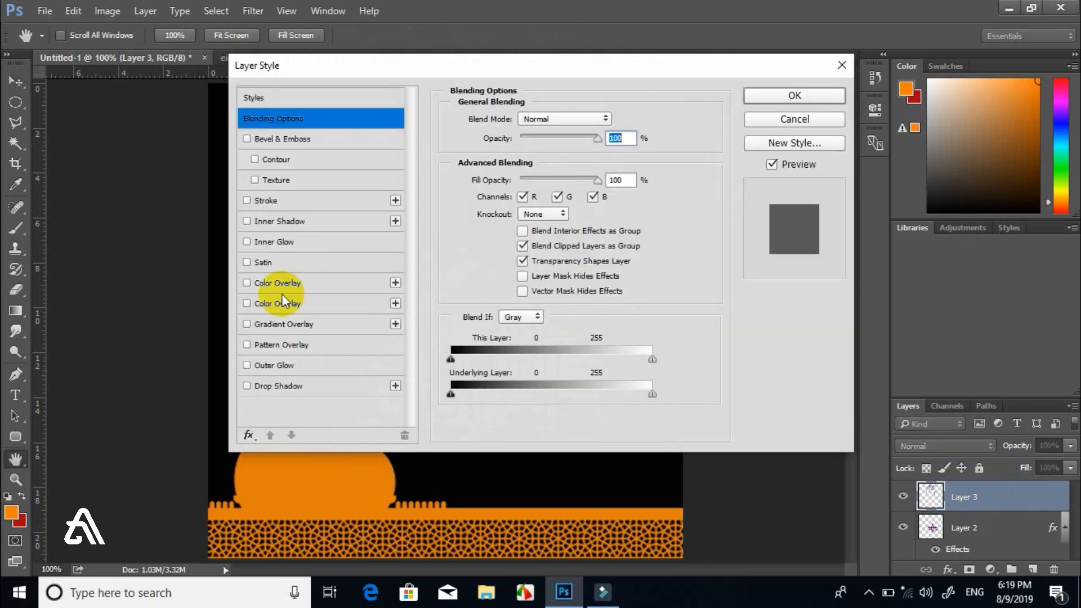
left_click(283, 279)
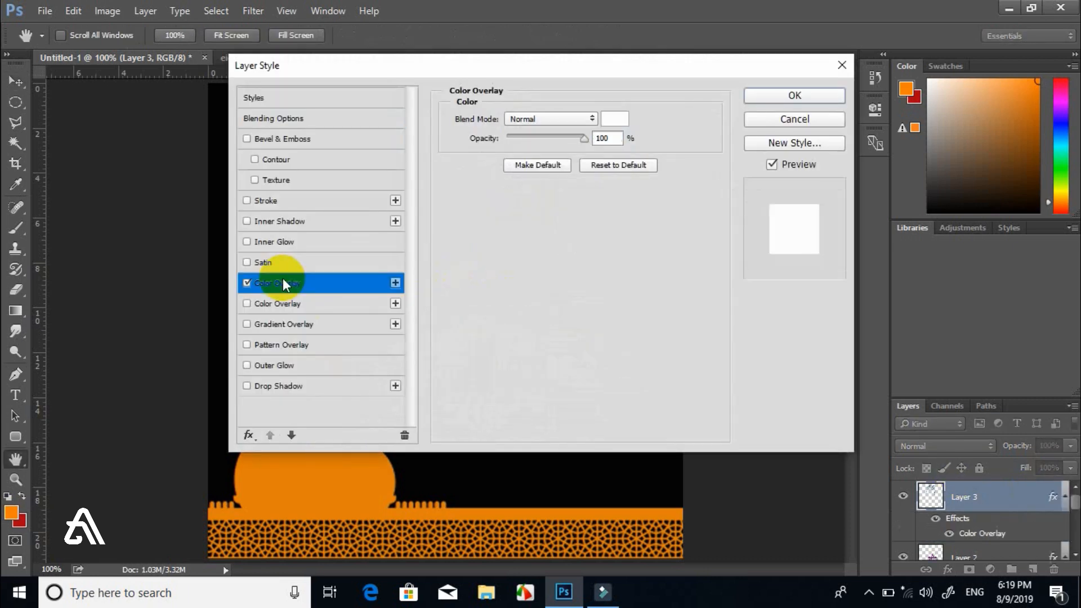
left_click(801, 96)
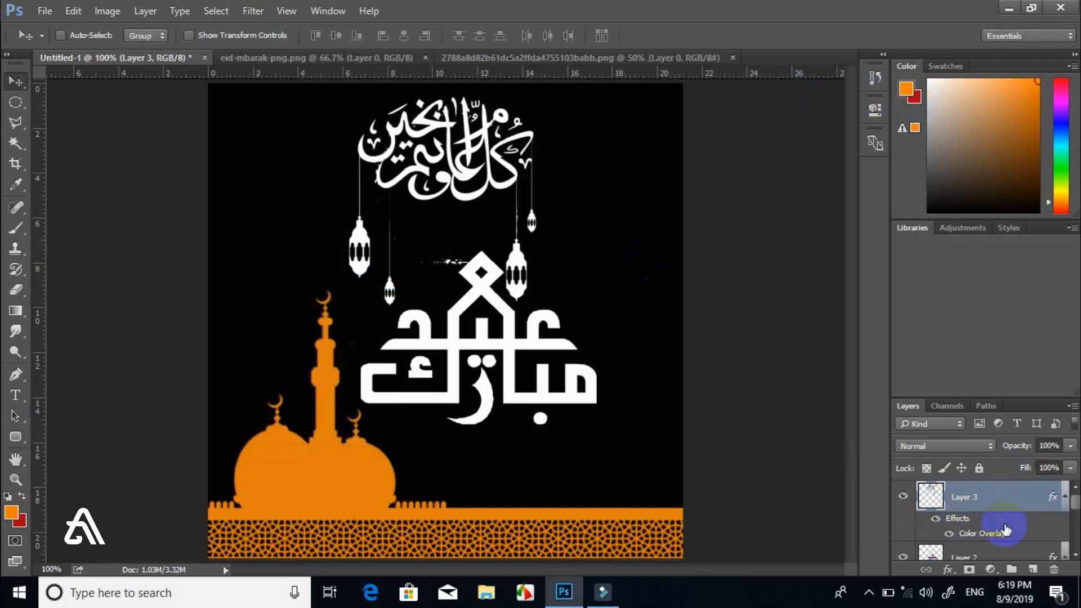
Move the Eid Mubarak lettering on Layer 2 down beside the mosque domes, just above the patterned border.
left_click(978, 556)
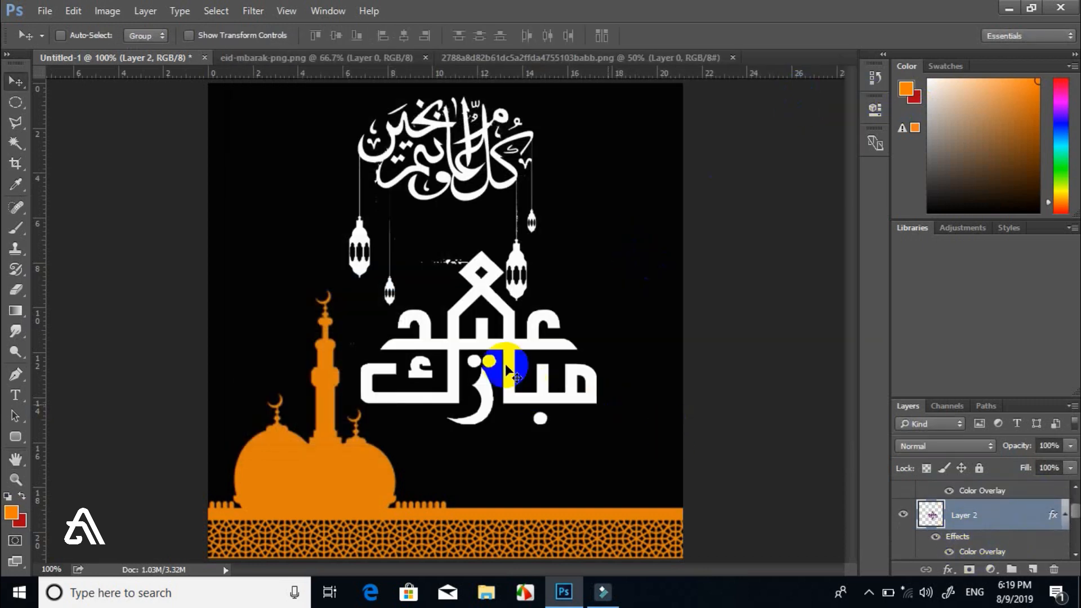
left_click_drag(511, 360, 550, 427)
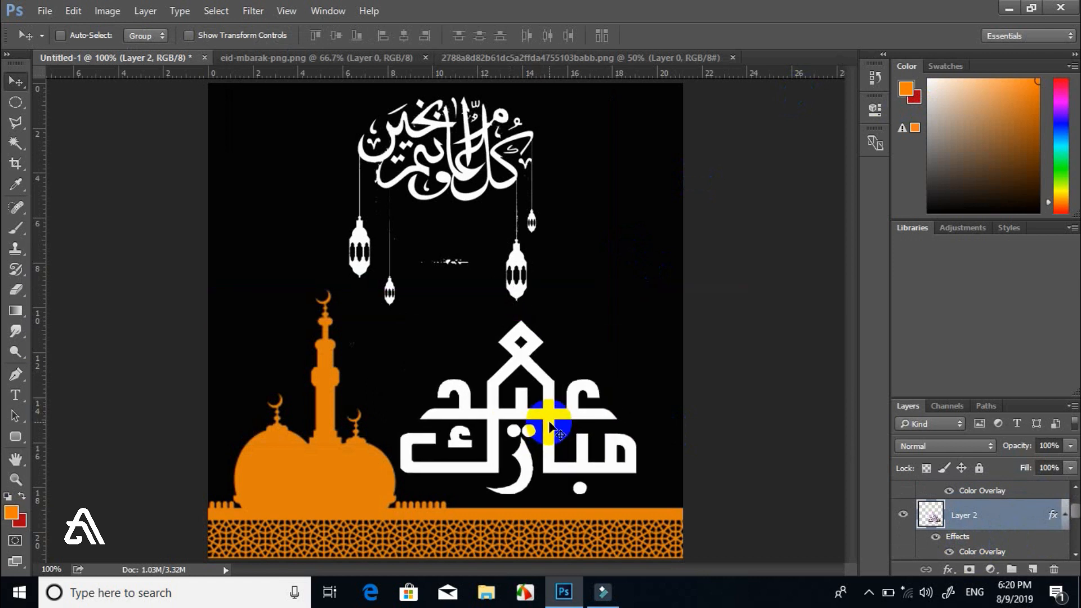